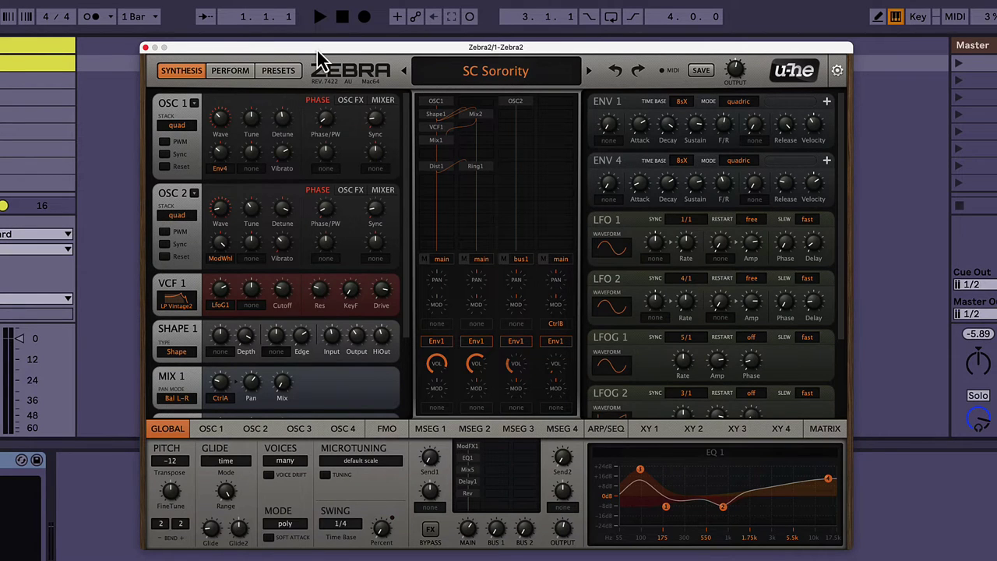
Start playback in Live to hear the SC Sorority patch with its quad-stacked oscillators
{"action": "left_click_drag", "start_coordinate": [316, 52], "coordinate": [338, 53]}
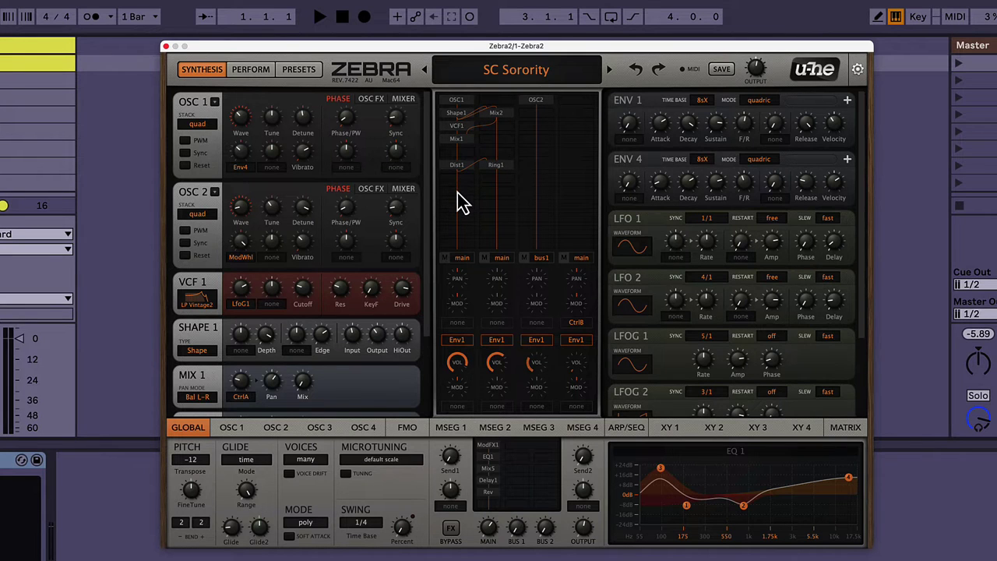
{"action": "left_click", "coordinate": [458, 192]}
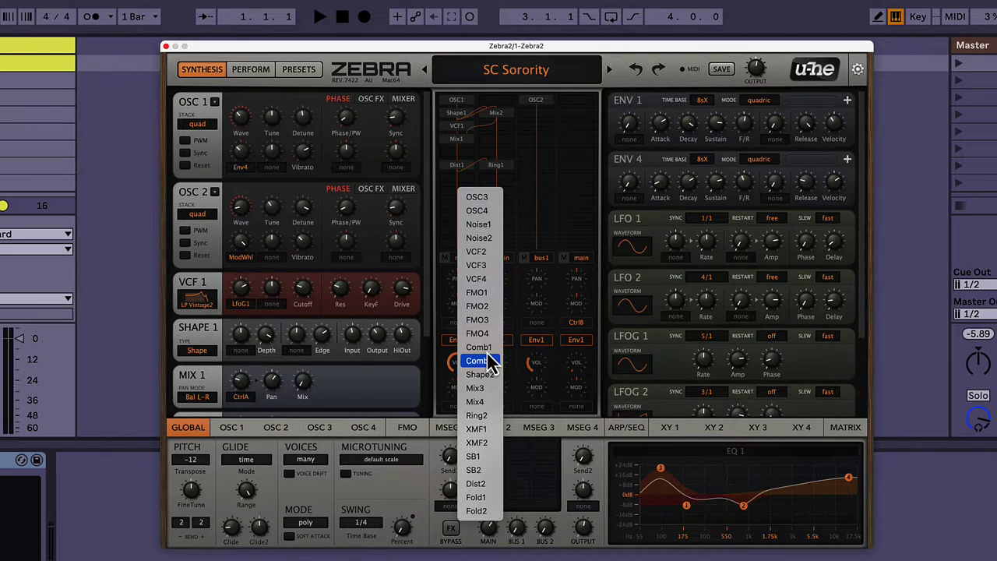
{"action": "left_click", "coordinate": [534, 220]}
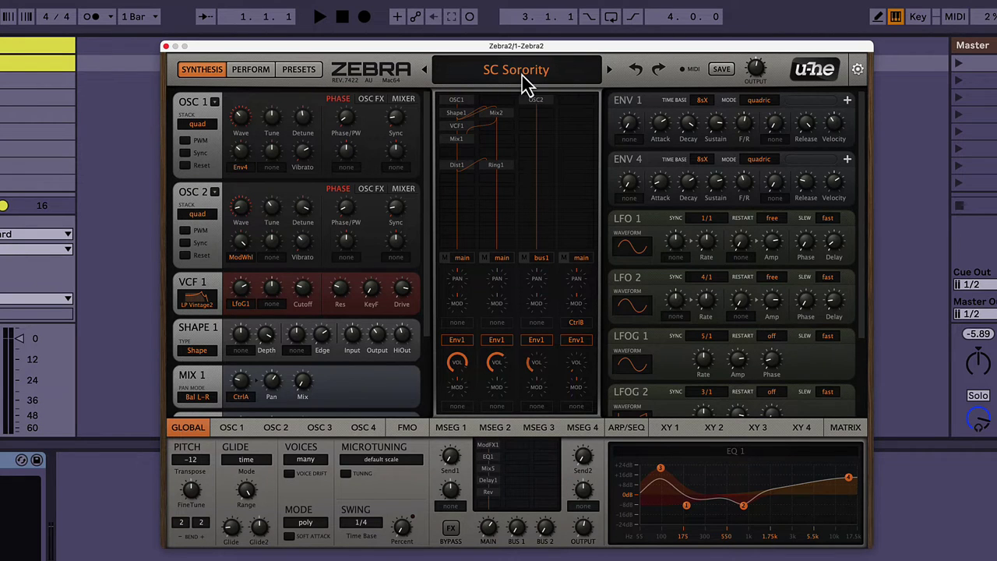
{"action": "left_click", "coordinate": [319, 19]}
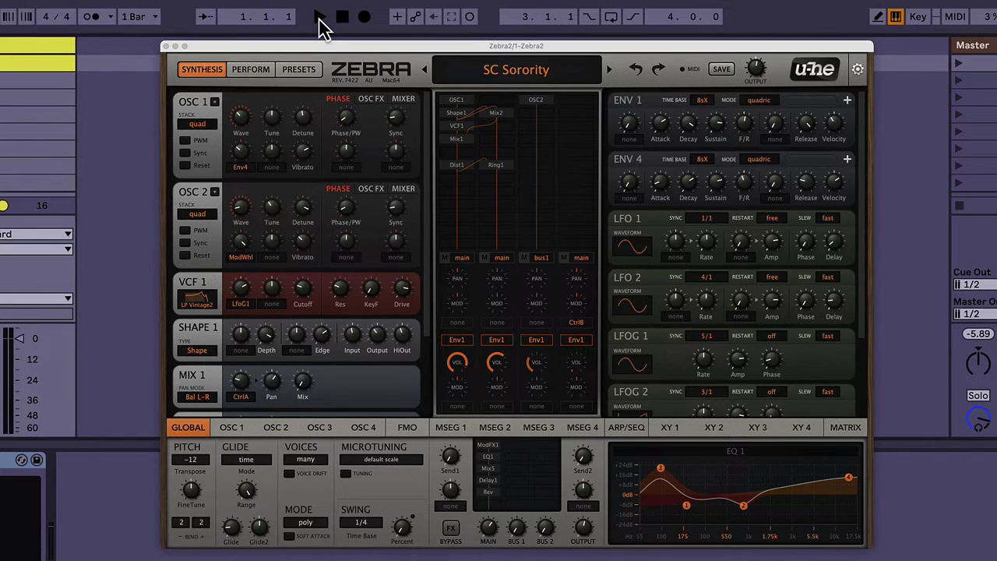
{"action": "left_click", "coordinate": [319, 17]}
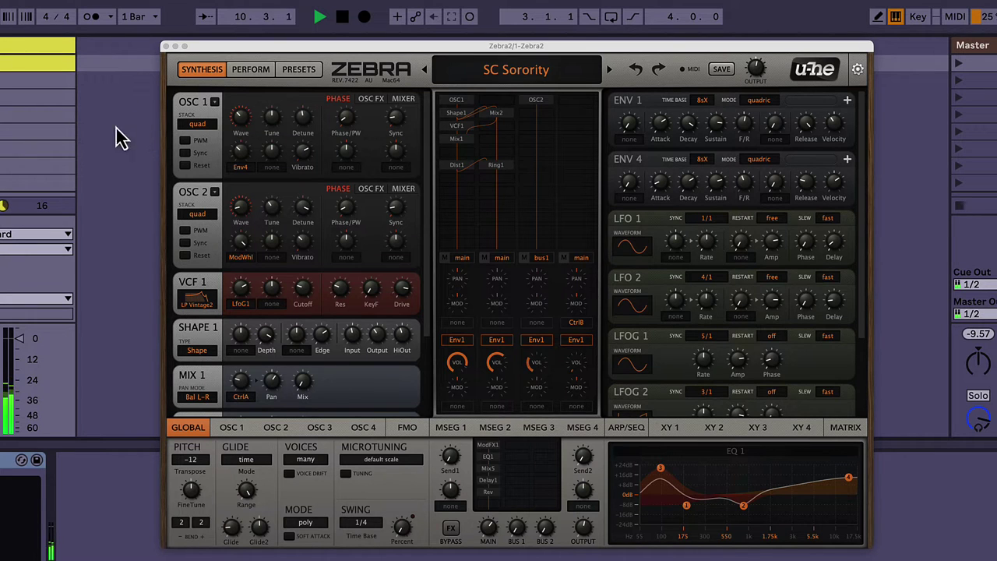
{"action": "left_click", "coordinate": [217, 109]}
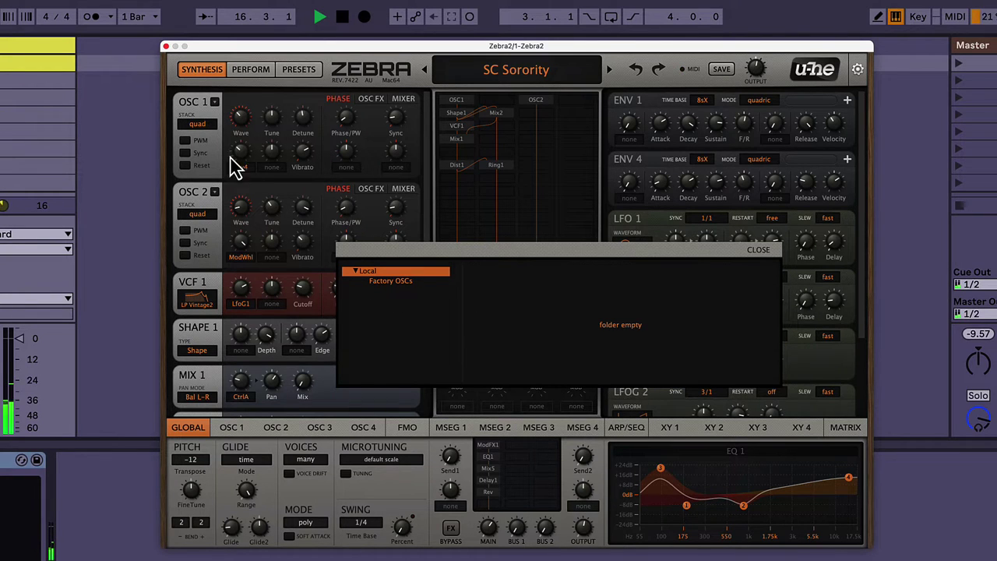
{"action": "left_click", "coordinate": [204, 127]}
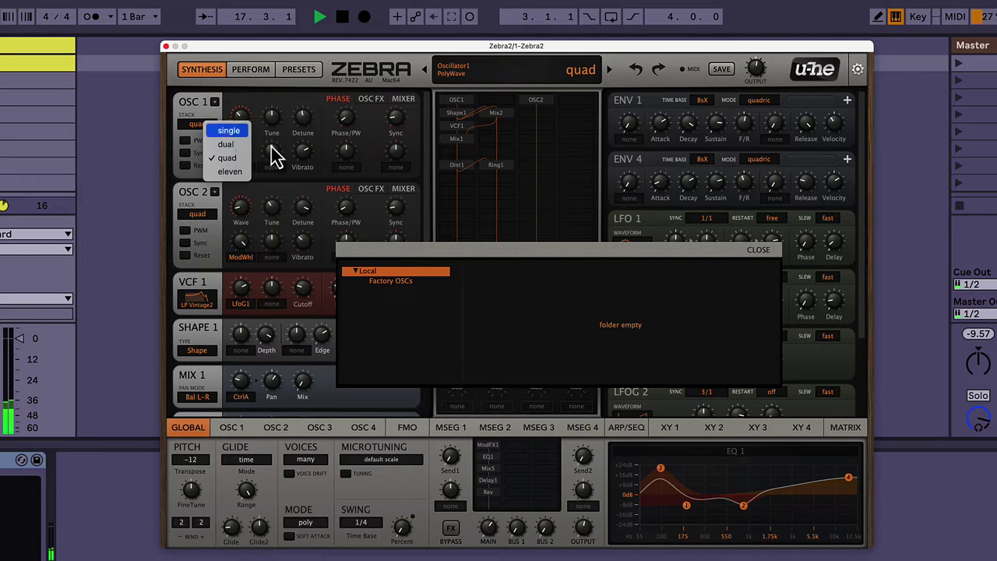
{"action": "left_click", "coordinate": [762, 248]}
{"action": "left_click", "coordinate": [761, 249]}
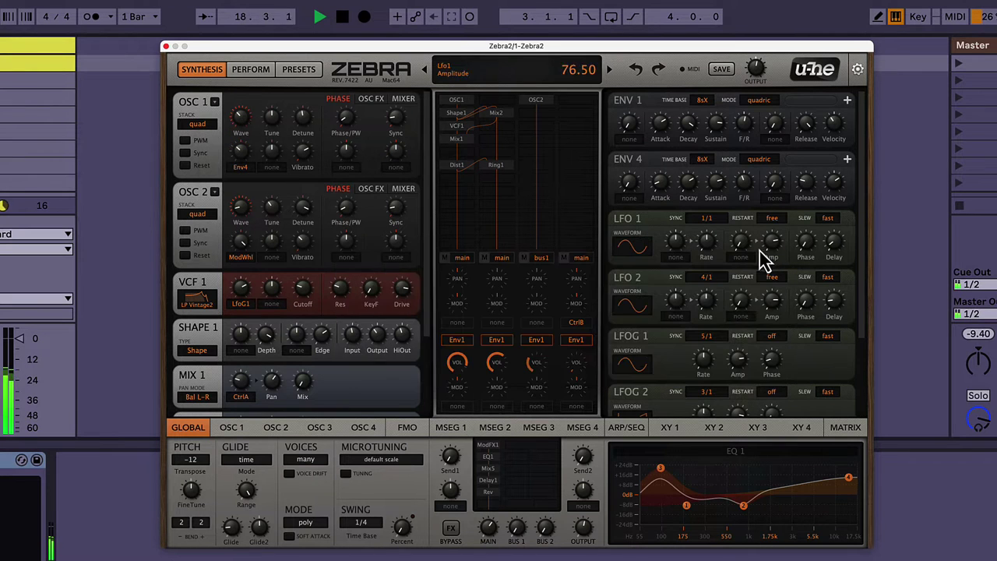
{"action": "left_click", "coordinate": [203, 128]}
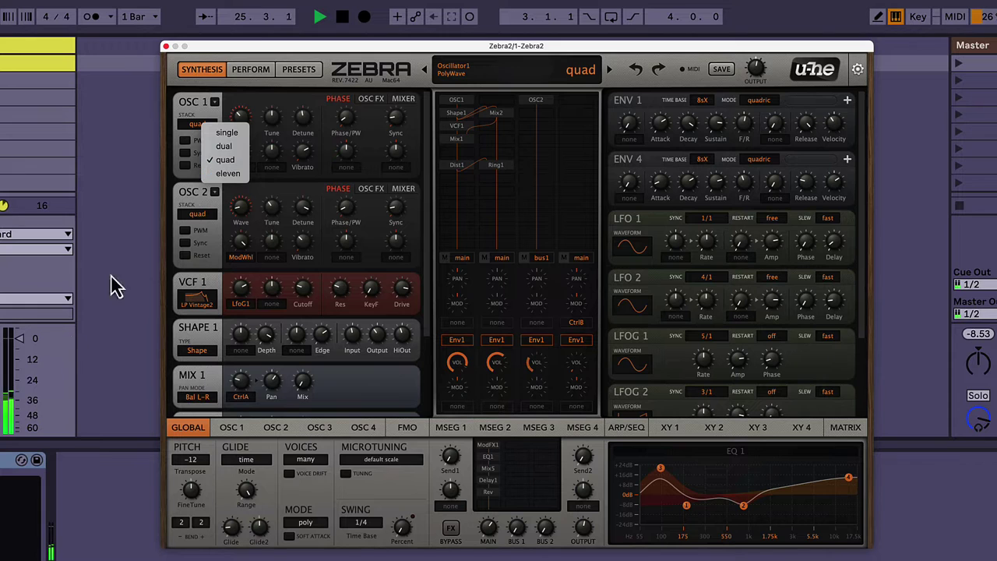
{"action": "left_click", "coordinate": [226, 132]}
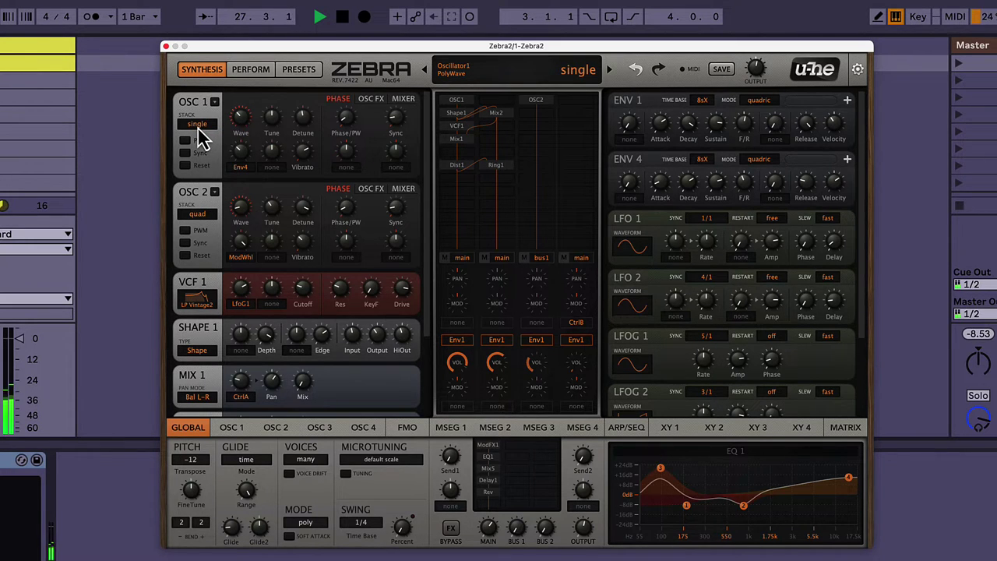
{"action": "left_click", "coordinate": [198, 129]}
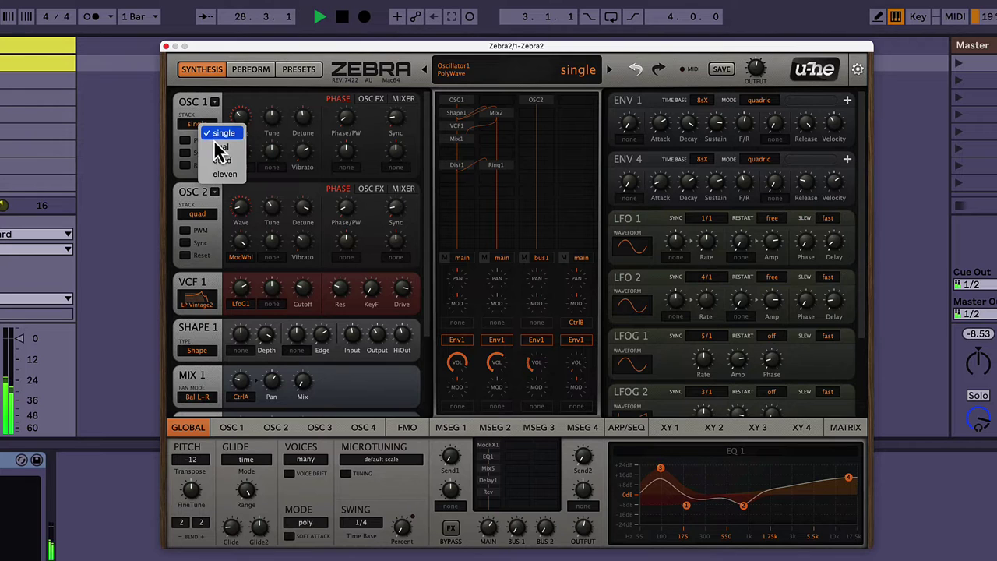
{"action": "left_click", "coordinate": [218, 148]}
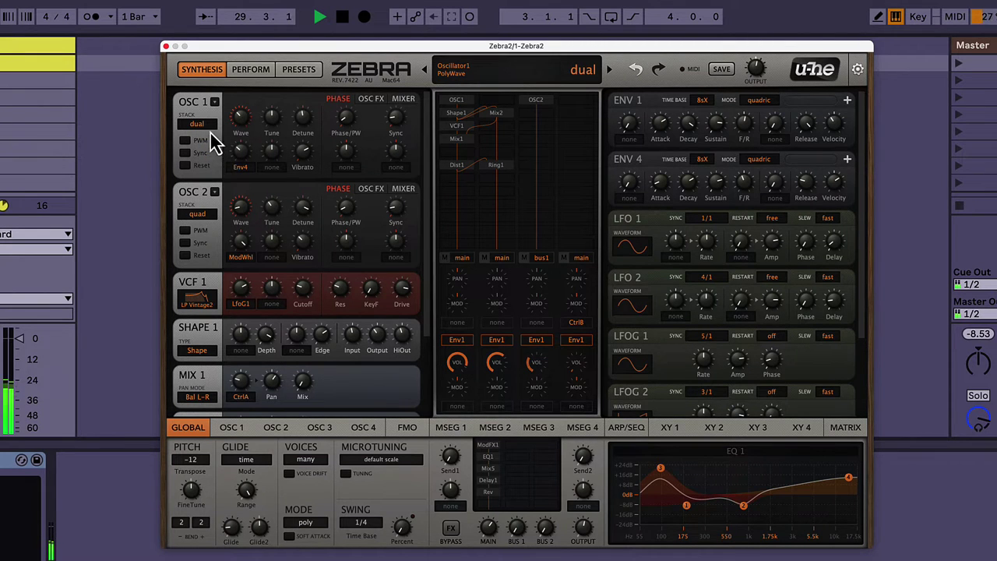
{"action": "left_click", "coordinate": [204, 129]}
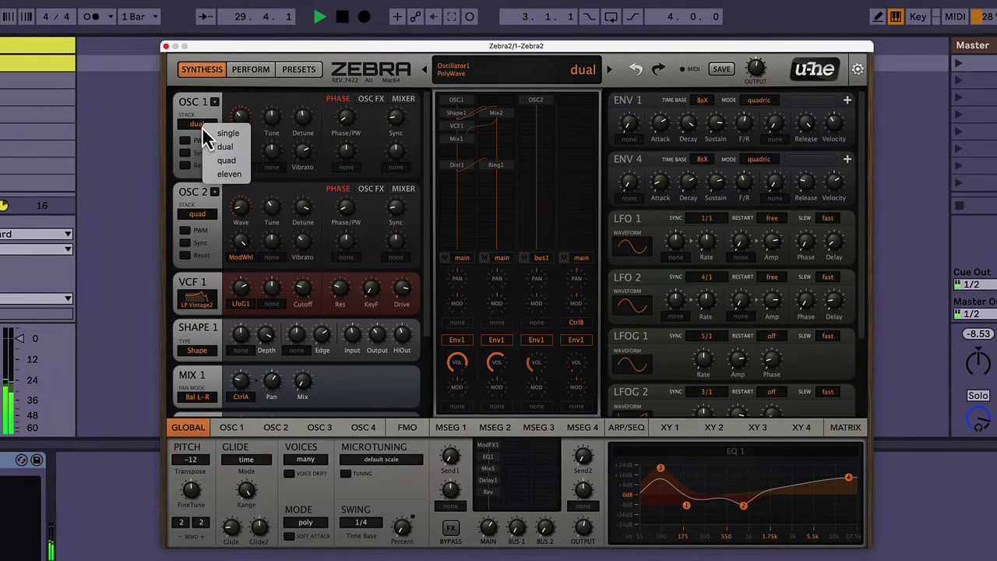
{"action": "left_click", "coordinate": [225, 161]}
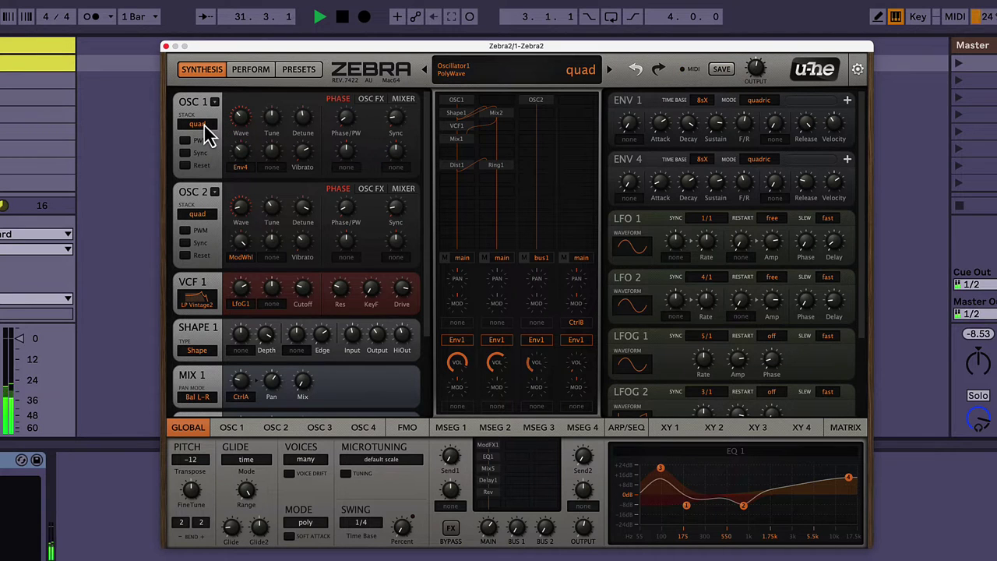
Raise OSC 1's WaveWarp to about 10.54 and Tune to about 4.00, and adjust its Env4 mod depth
{"action": "left_click_drag", "start_coordinate": [244, 122], "coordinate": [244, 84]}
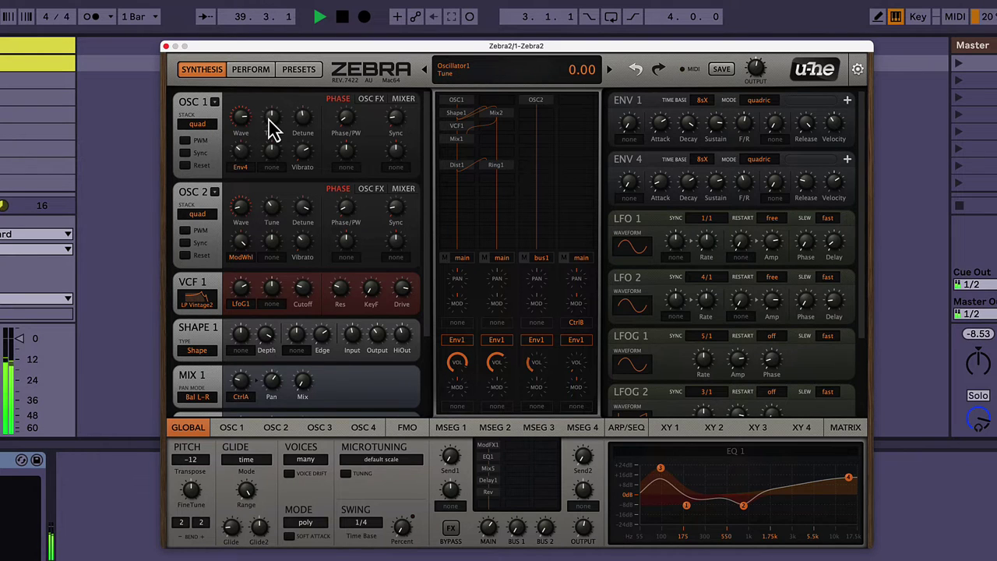
{"action": "mouse_move", "coordinate": [269, 127]}
{"action": "left_mouse_down"}
{"action": "mouse_move", "coordinate": [271, 108]}
{"action": "mouse_move", "coordinate": [269, 116]}
{"action": "left_mouse_up"}
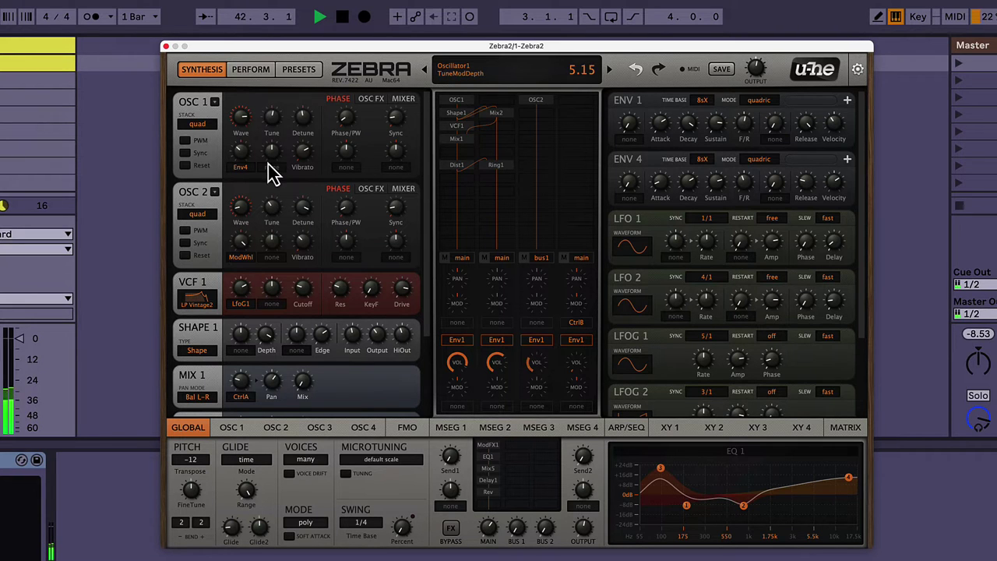
{"action": "mouse_move", "coordinate": [241, 153]}
{"action": "left_mouse_down"}
{"action": "mouse_move", "coordinate": [241, 165]}
{"action": "mouse_move", "coordinate": [242, 134]}
{"action": "mouse_move", "coordinate": [237, 153]}
{"action": "left_mouse_up"}
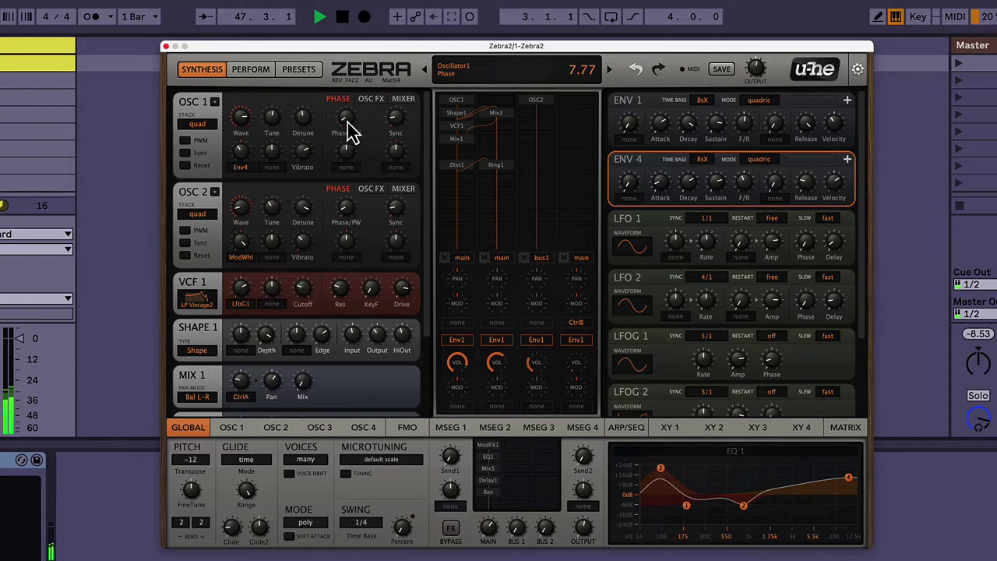
Lower OSC 1's mixer Volume slightly to about 108.96
{"action": "left_click", "coordinate": [379, 99]}
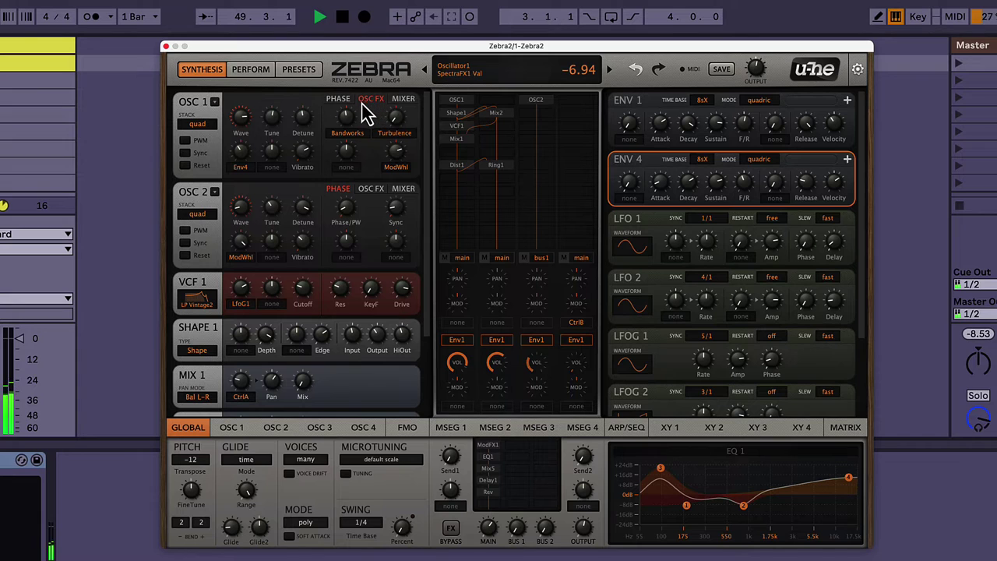
{"action": "left_click", "coordinate": [404, 101]}
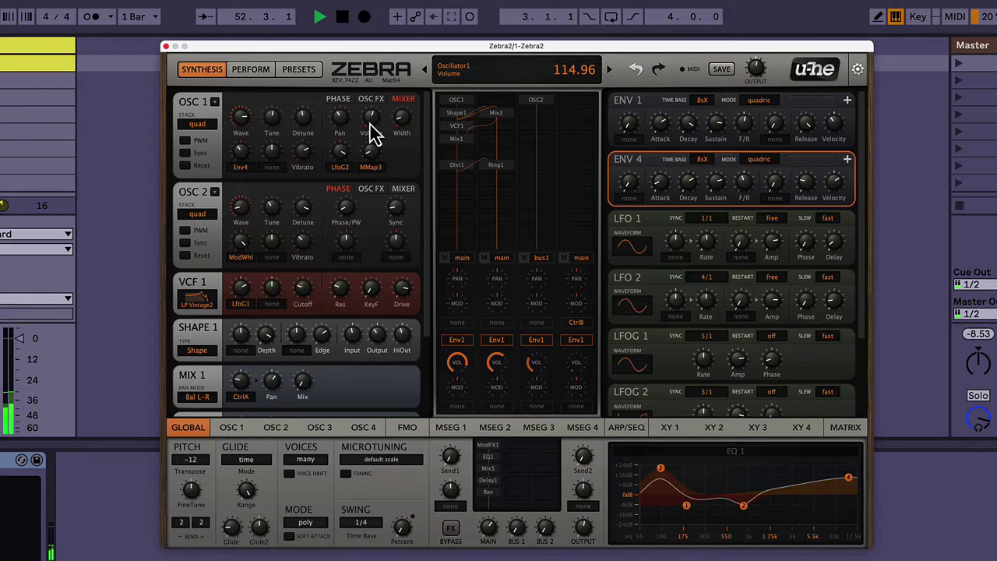
{"action": "scroll", "coordinate": [372, 125], "scroll_direction": "up", "scroll_amount": 9}
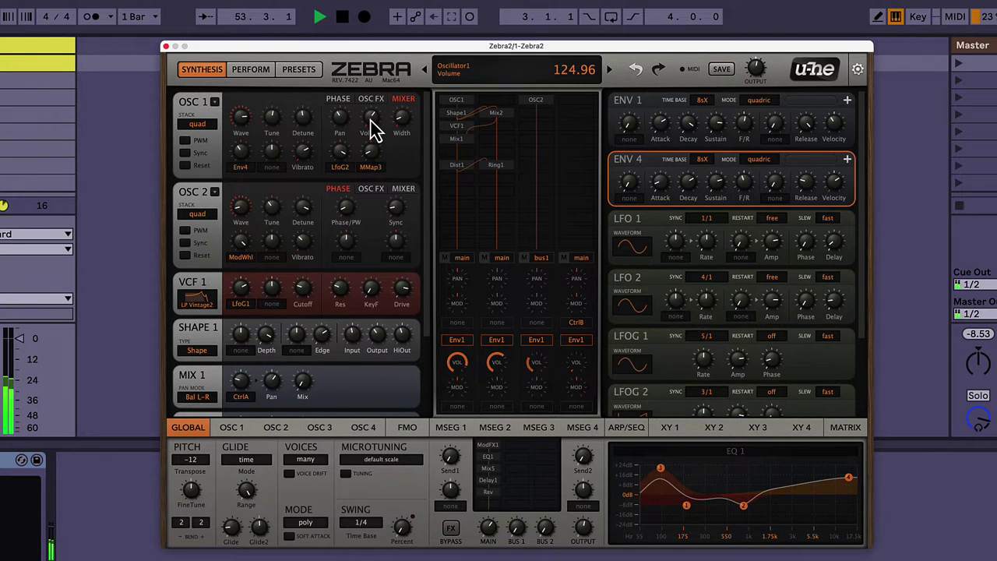
{"action": "scroll", "coordinate": [371, 125], "scroll_direction": "up", "scroll_amount": 6}
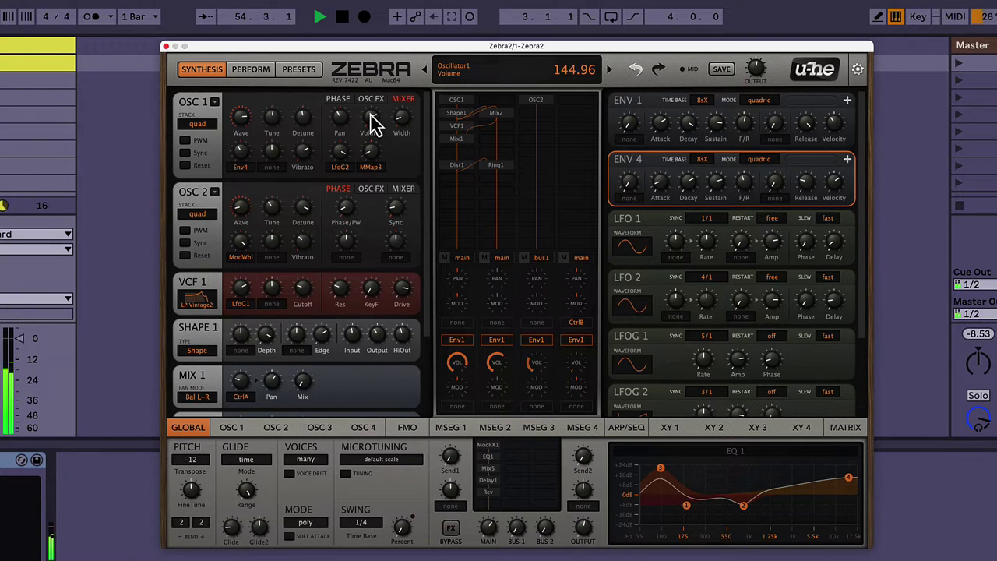
{"action": "scroll", "coordinate": [369, 129], "scroll_direction": "down", "scroll_amount": 14}
{"action": "scroll", "coordinate": [367, 124], "scroll_direction": "down", "scroll_amount": 8}
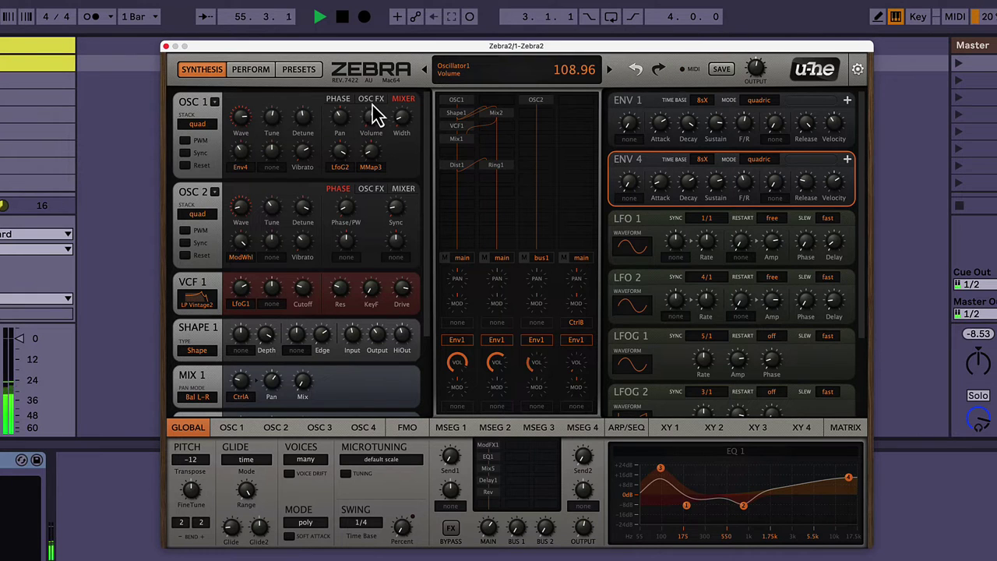
{"action": "left_click", "coordinate": [373, 100]}
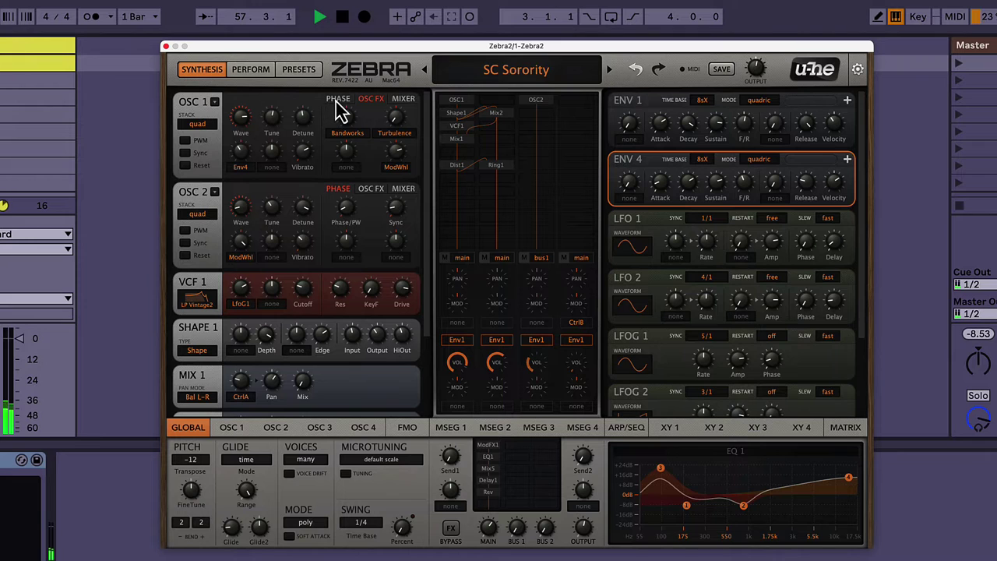
Raise OSC 1's Turbulence oscillator effect to about 75.09
{"action": "mouse_move", "coordinate": [349, 125]}
{"action": "mouse_move", "coordinate": [390, 127]}
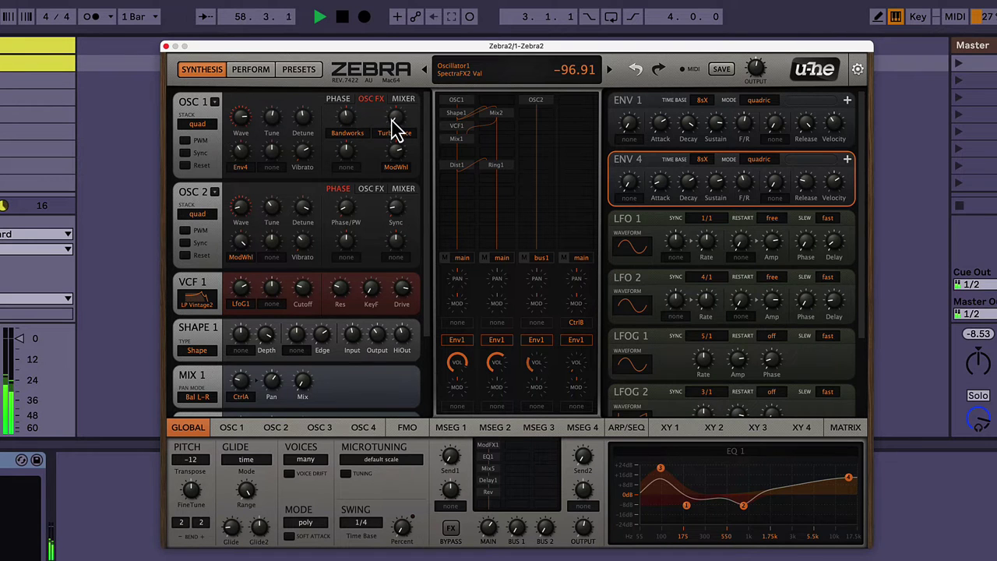
{"action": "left_click_drag", "start_coordinate": [392, 118], "coordinate": [393, 85]}
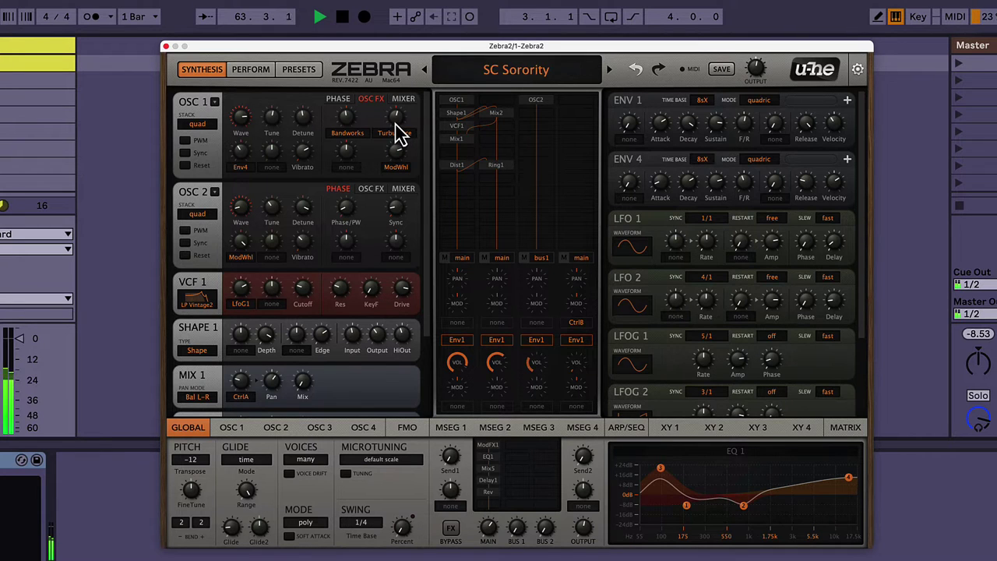
{"action": "scroll", "coordinate": [398, 129], "scroll_direction": "up", "scroll_amount": 4}
{"action": "scroll", "coordinate": [399, 130], "scroll_direction": "up", "scroll_amount": 2}
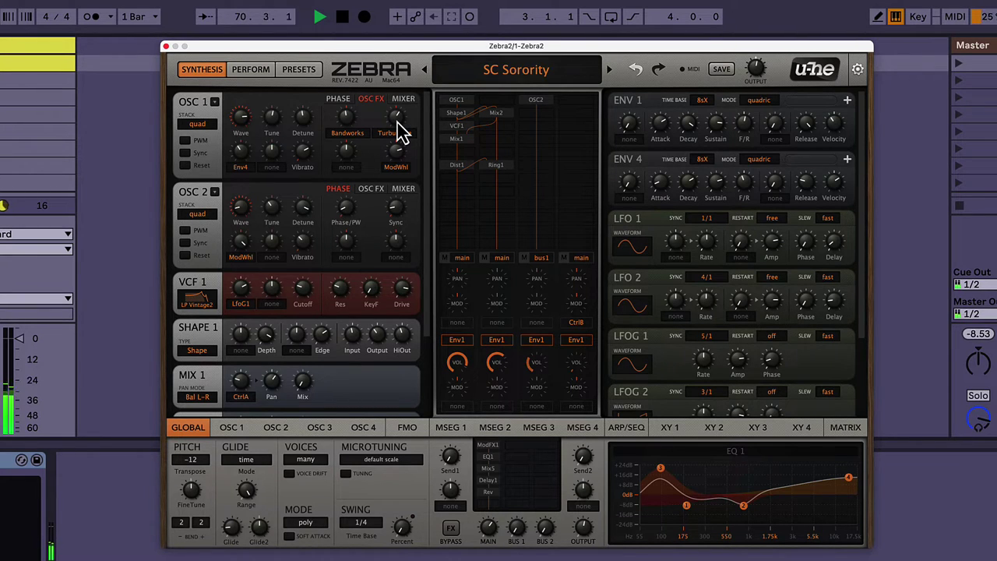
{"action": "scroll", "coordinate": [399, 131], "scroll_direction": "up", "scroll_amount": 2}
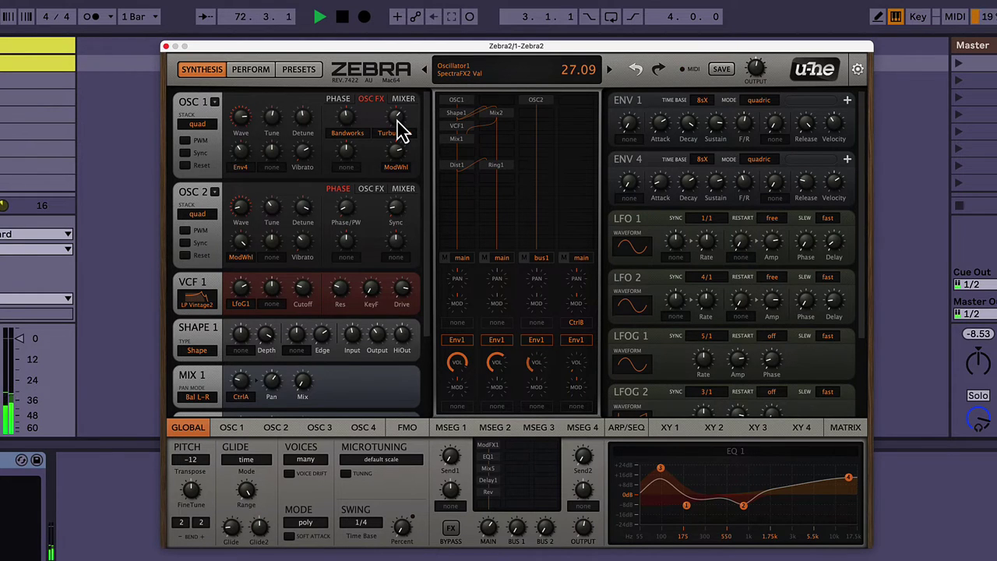
{"action": "scroll", "coordinate": [399, 130], "scroll_direction": "up", "scroll_amount": 20}
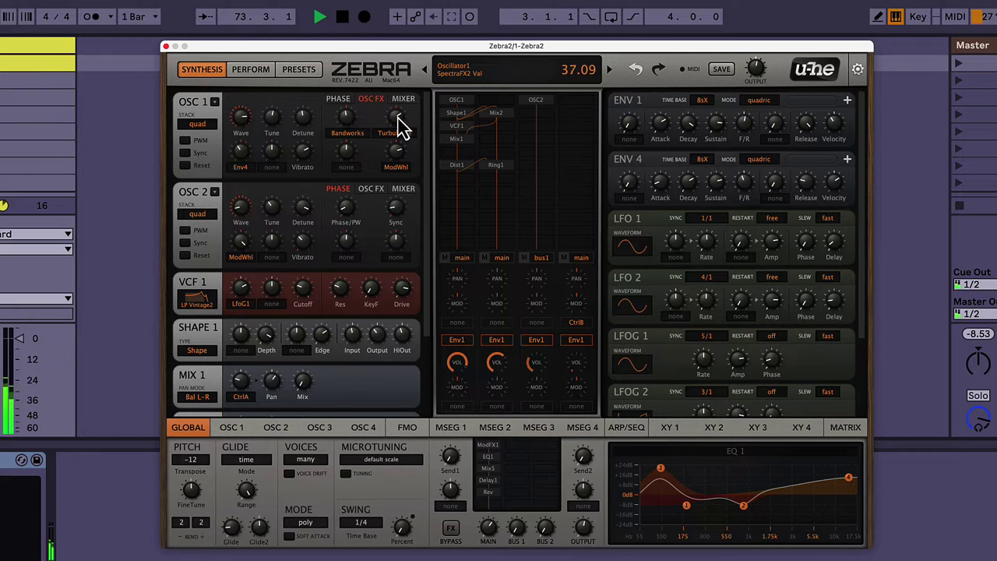
{"action": "scroll", "coordinate": [400, 117], "scroll_direction": "up", "scroll_amount": 18}
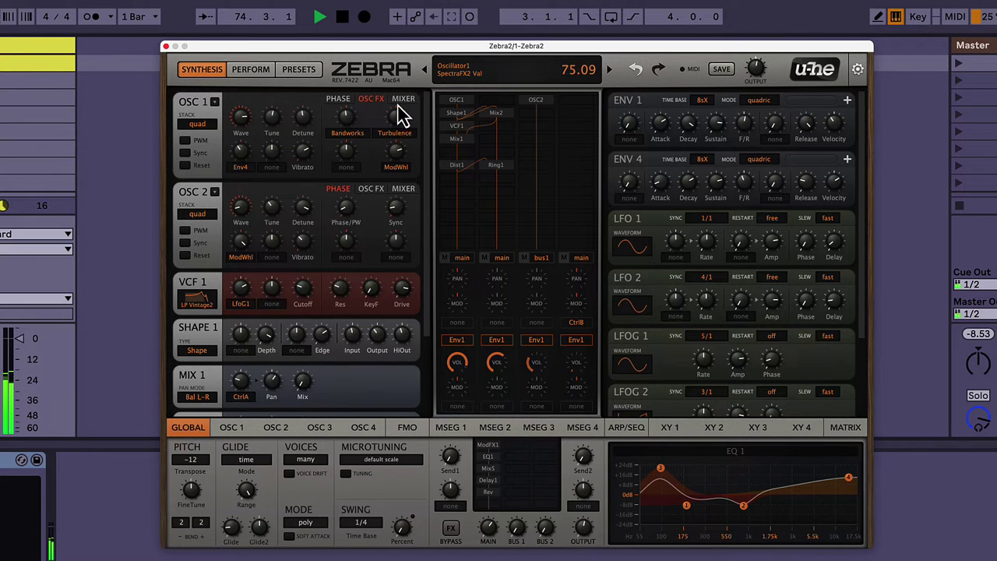
{"action": "scroll", "coordinate": [398, 126], "scroll_direction": "down", "scroll_amount": 20}
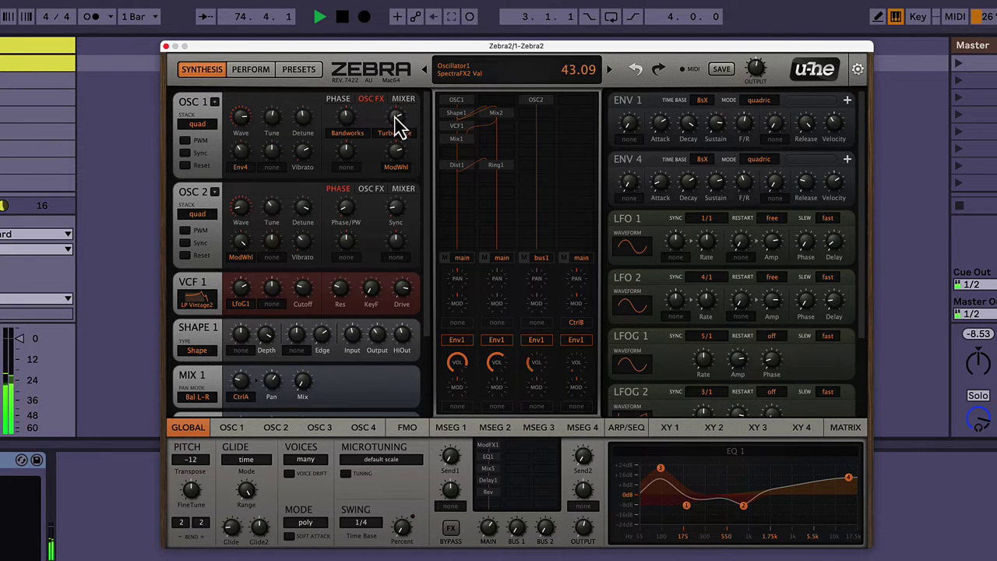
{"action": "left_click", "coordinate": [197, 216]}
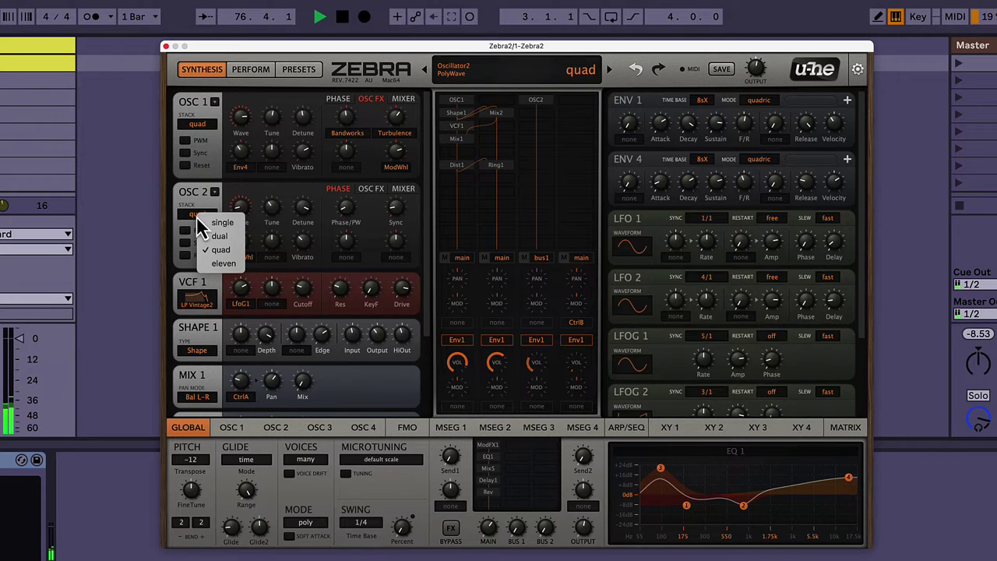
{"action": "left_click", "coordinate": [222, 264]}
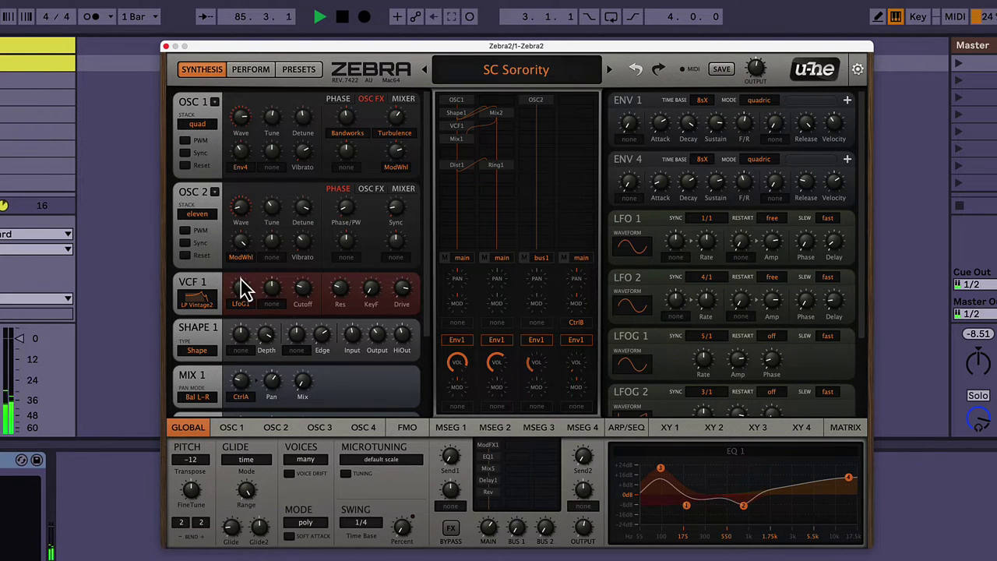
Switch Shape 1 to the T-Drive type and raise its HiOut level to about 2.54 dB
{"action": "left_click", "coordinate": [196, 352]}
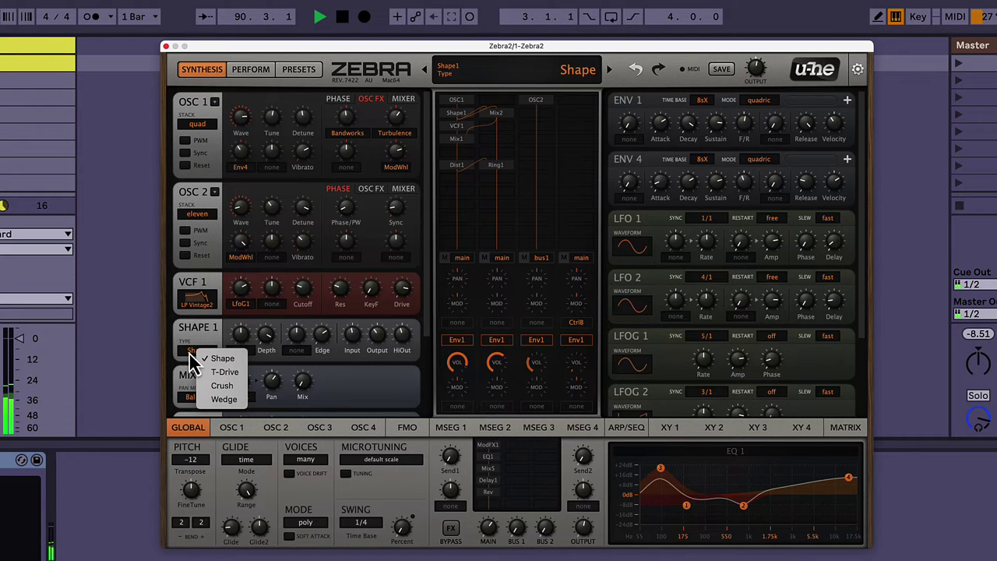
{"action": "left_click", "coordinate": [225, 374]}
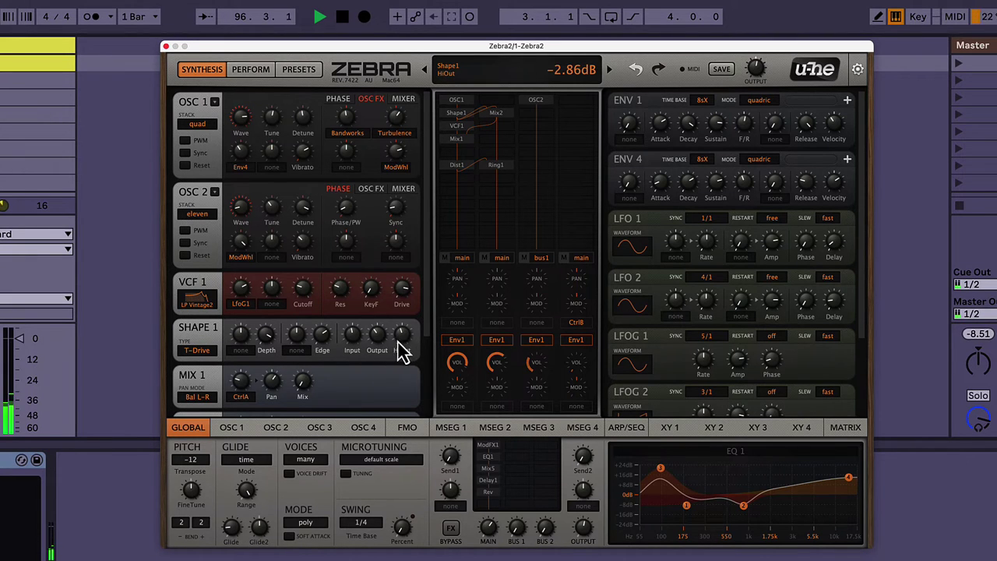
{"action": "left_click_drag", "start_coordinate": [407, 345], "coordinate": [406, 316]}
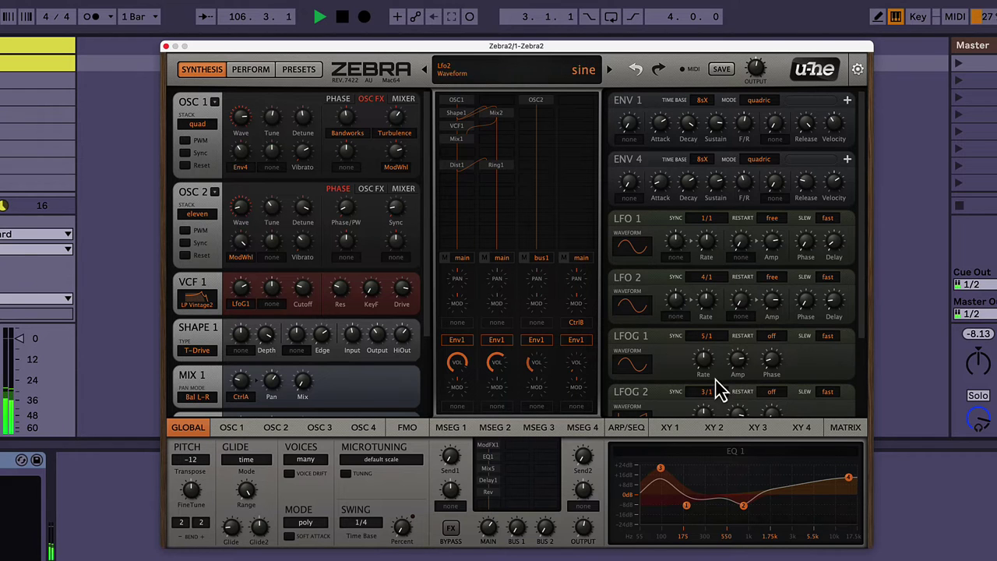
{"action": "scroll", "coordinate": [686, 241], "scroll_direction": "down", "scroll_amount": 3}
{"action": "scroll", "coordinate": [686, 241], "scroll_direction": "up", "scroll_amount": 3}
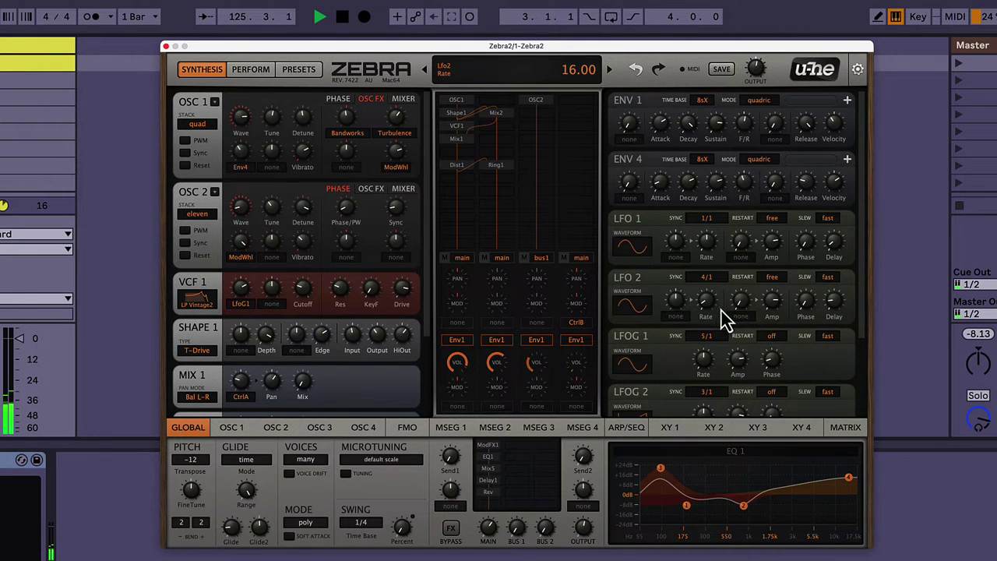
{"action": "scroll", "coordinate": [718, 312], "scroll_direction": "down", "scroll_amount": 5}
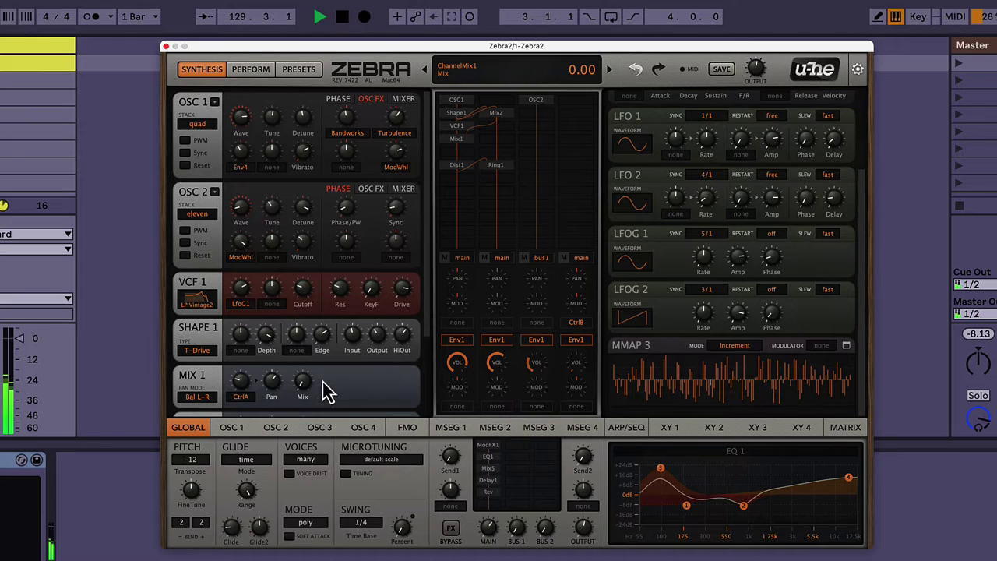
Assign Lfo1 as the modulation source for Shape 1's Edge control
{"action": "left_click", "coordinate": [296, 352]}
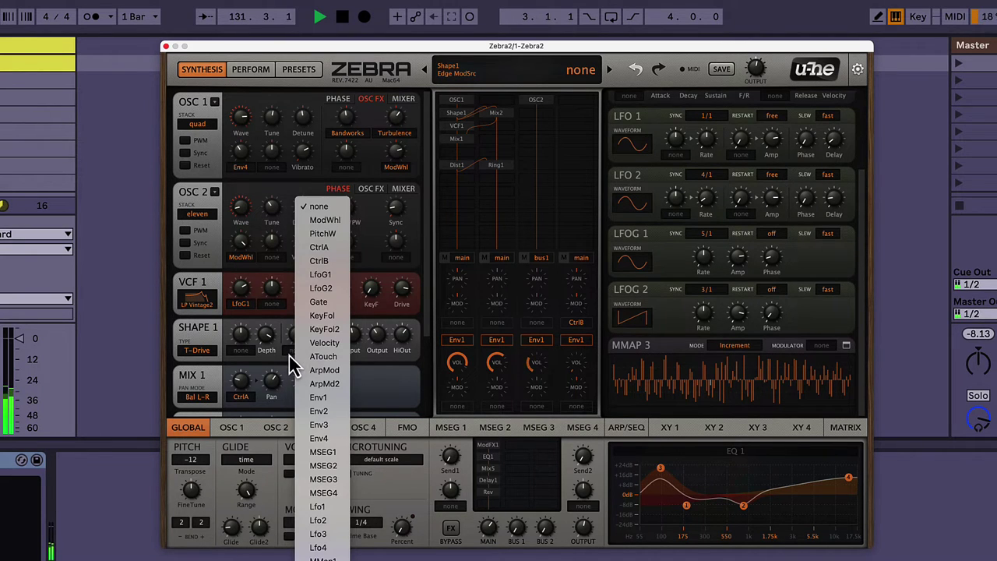
{"action": "left_click", "coordinate": [295, 352]}
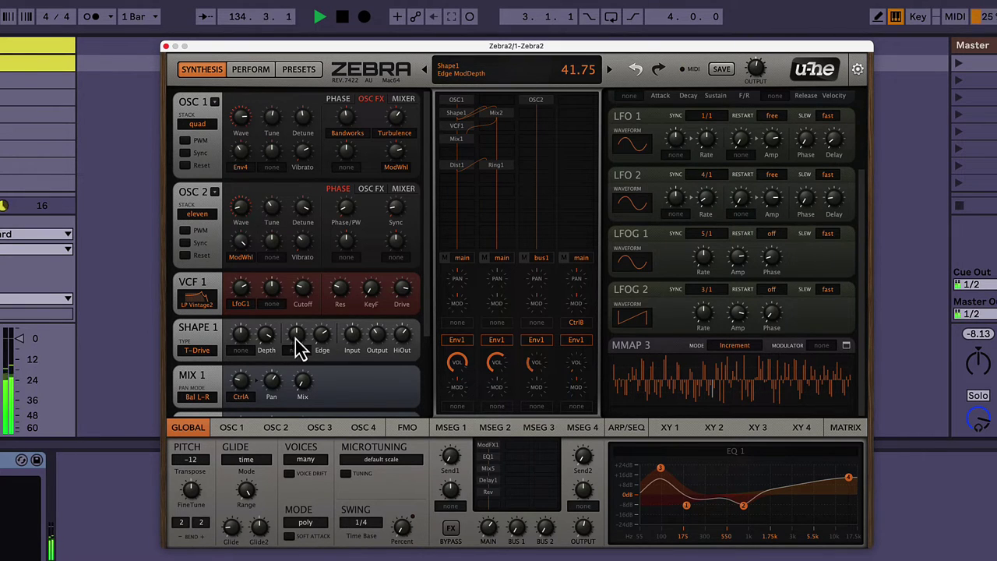
{"action": "left_click", "coordinate": [296, 353]}
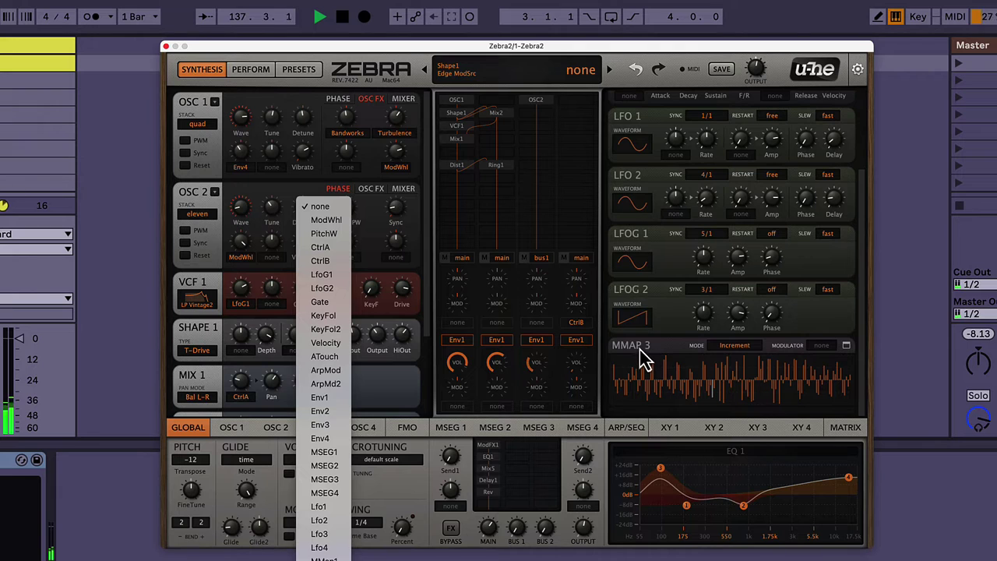
{"action": "left_click", "coordinate": [319, 507]}
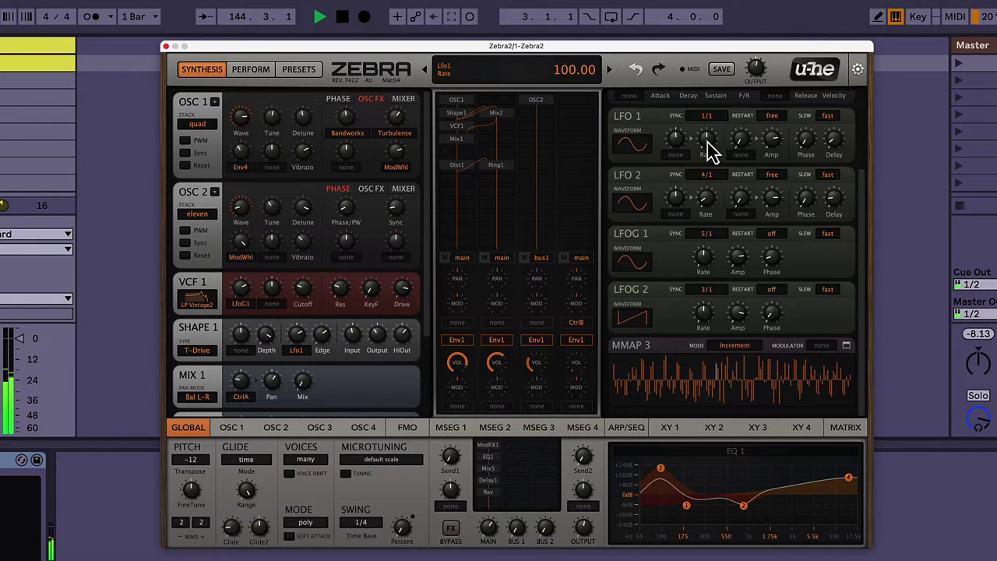
Make LFO 1 a triangle wave synced to 1/16 trip, with Shape 1 Edge modulation depth 9.75
{"action": "left_click", "coordinate": [630, 145]}
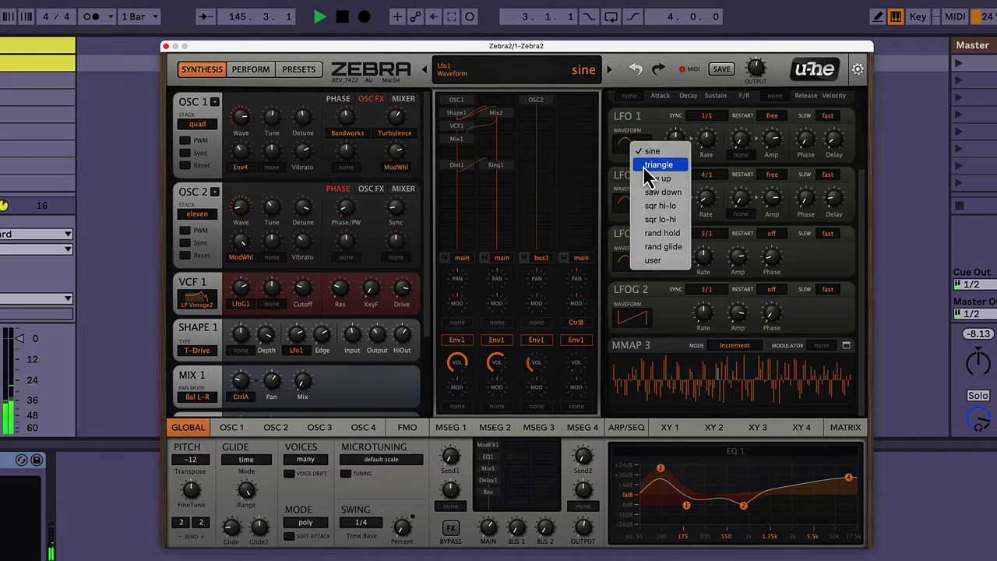
{"action": "left_click", "coordinate": [648, 166]}
{"action": "left_click_drag", "start_coordinate": [705, 155], "coordinate": [705, 133]}
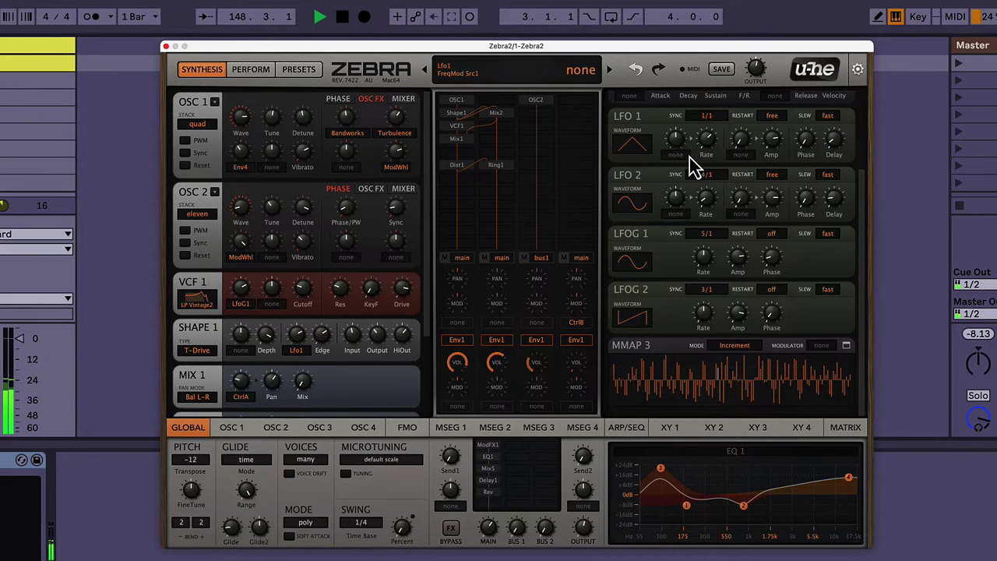
{"action": "left_click", "coordinate": [709, 119]}
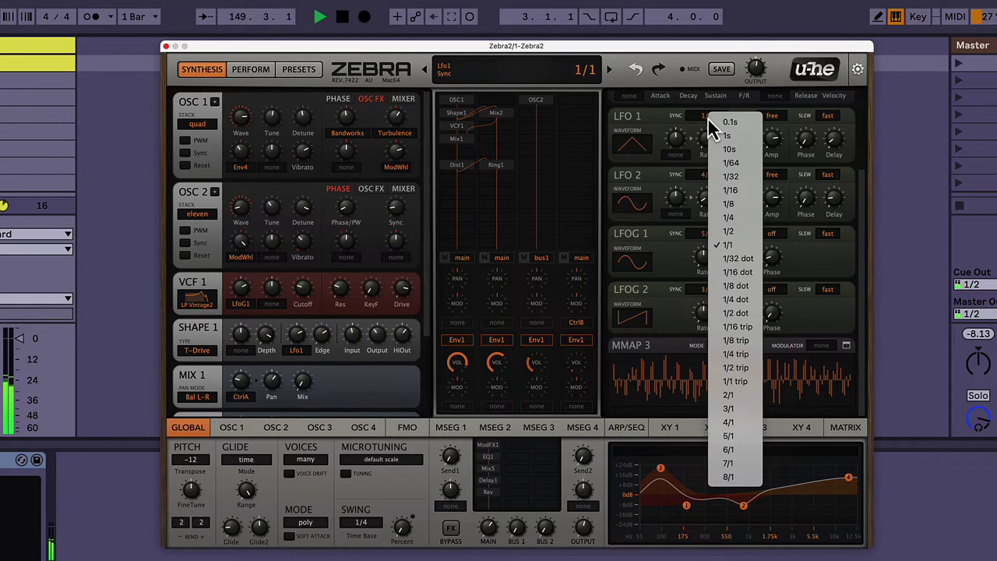
{"action": "left_click", "coordinate": [726, 137]}
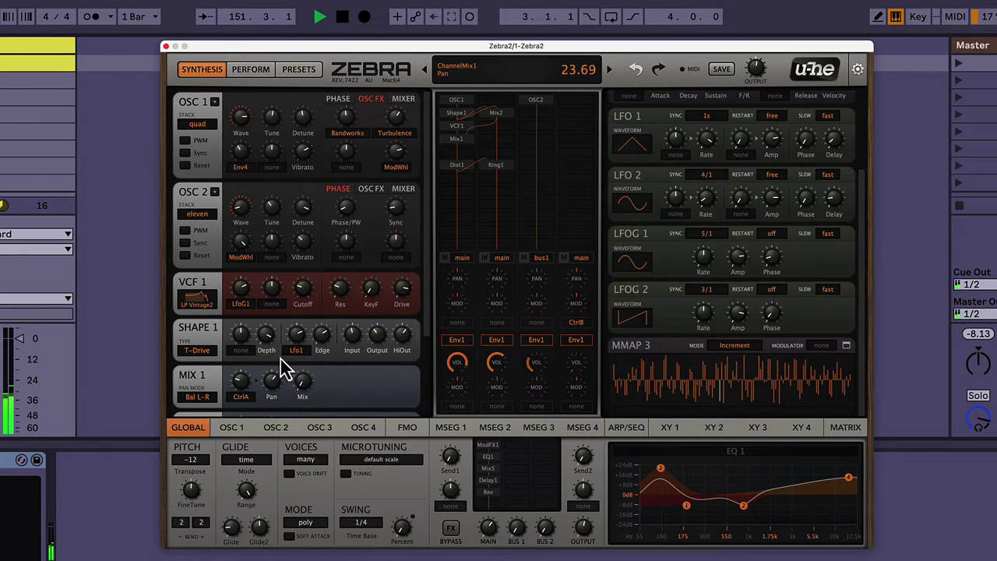
{"action": "mouse_move", "coordinate": [299, 351]}
{"action": "left_mouse_down"}
{"action": "mouse_move", "coordinate": [298, 338]}
{"action": "mouse_move", "coordinate": [298, 359]}
{"action": "left_mouse_up"}
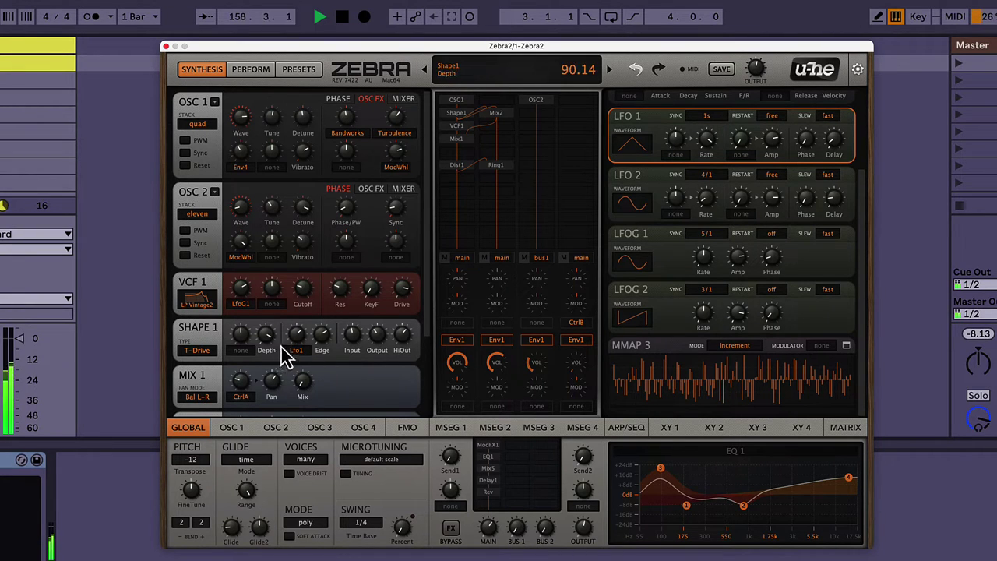
{"action": "left_click", "coordinate": [705, 117]}
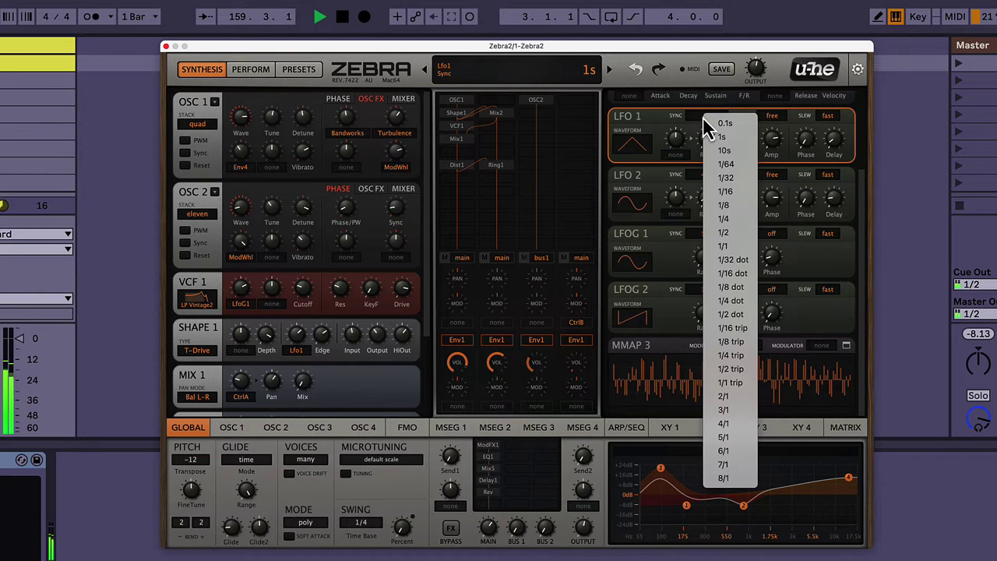
{"action": "left_click", "coordinate": [746, 329]}
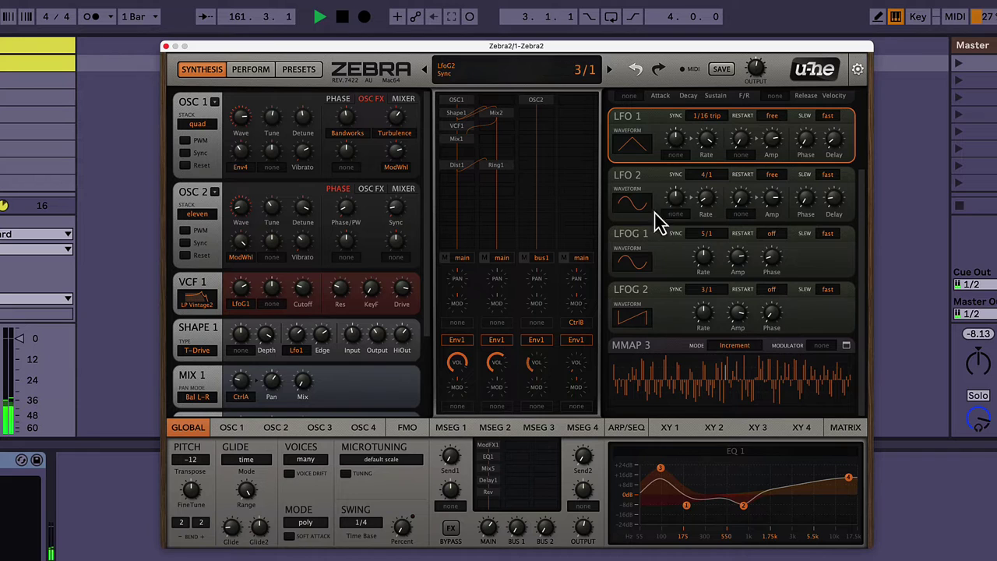
{"action": "left_click_drag", "start_coordinate": [300, 337], "coordinate": [301, 346]}
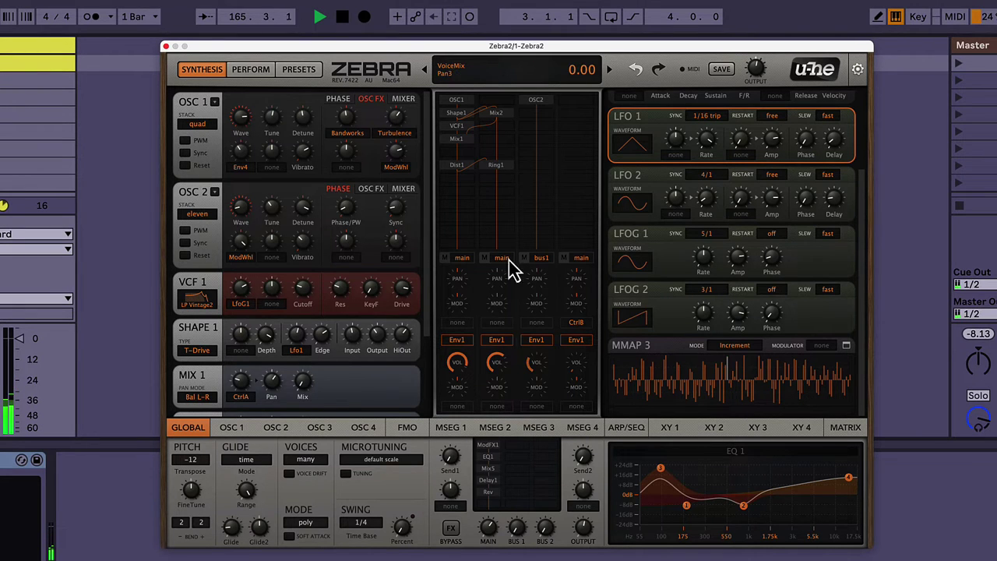
Lower DIST 1's Center Freq from about 104 to about 98
{"action": "scroll", "coordinate": [306, 413], "scroll_direction": "down", "scroll_amount": 3}
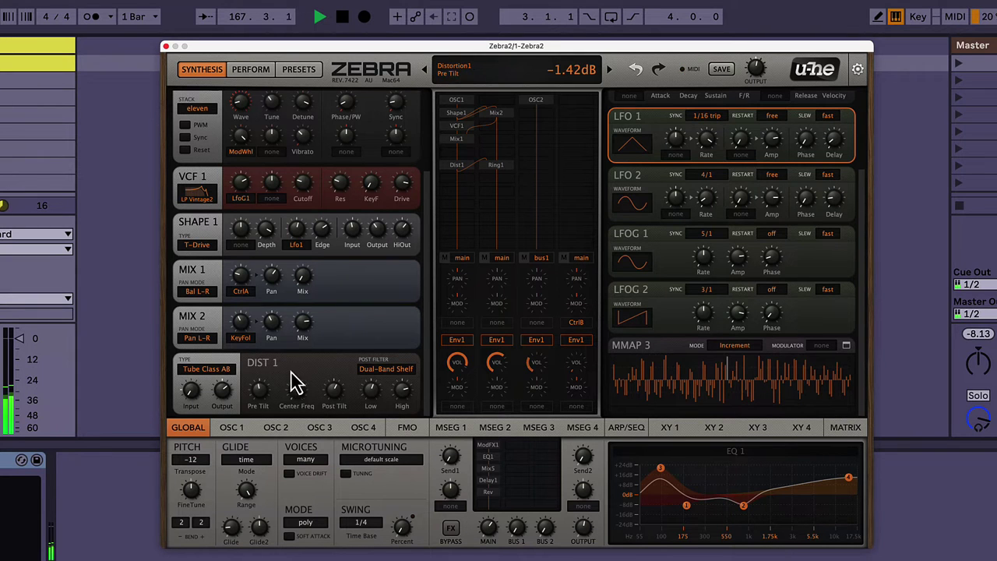
{"action": "scroll", "coordinate": [359, 316], "scroll_direction": "up", "scroll_amount": 3}
{"action": "scroll", "coordinate": [358, 315], "scroll_direction": "down", "scroll_amount": 3}
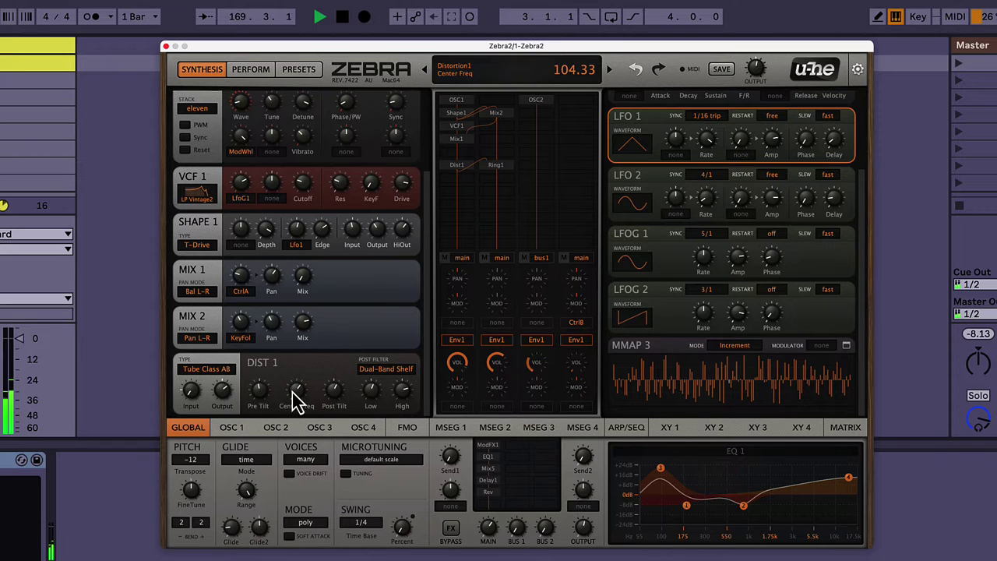
{"action": "left_click_drag", "start_coordinate": [295, 403], "coordinate": [296, 406]}
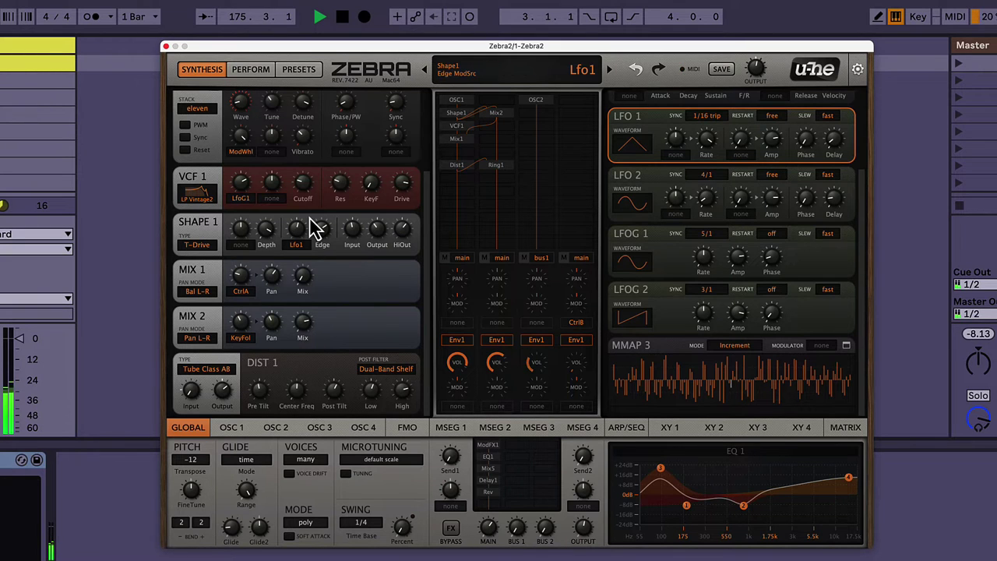
Browse the OSC 1 and 2 editors, the ARP/SEQ grid and the MSEG 4 to 1 envelopes
{"action": "scroll", "coordinate": [312, 227], "scroll_direction": "up", "scroll_amount": 3}
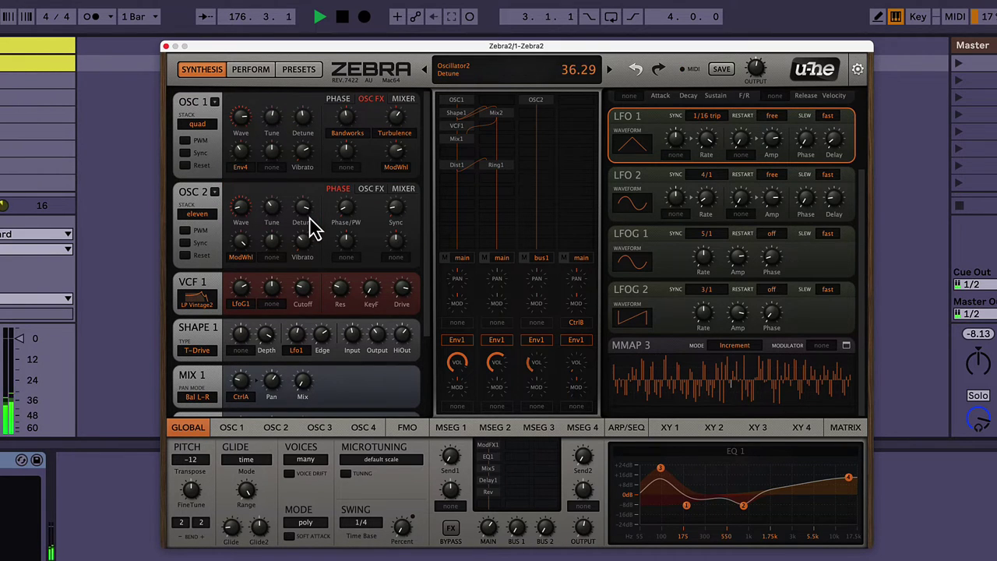
{"action": "scroll", "coordinate": [327, 257], "scroll_direction": "down", "scroll_amount": 1}
{"action": "scroll", "coordinate": [340, 284], "scroll_direction": "down", "scroll_amount": 4}
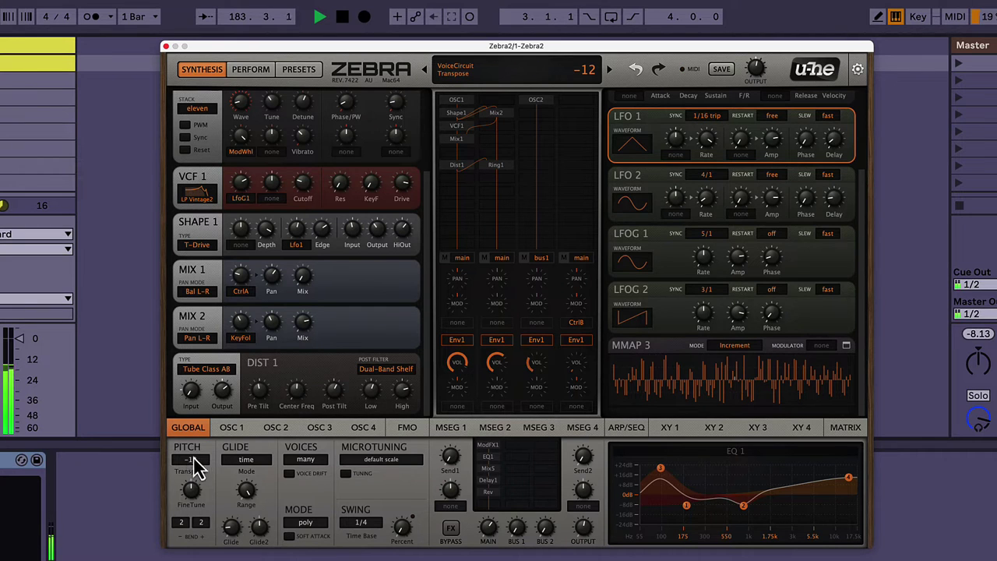
{"action": "left_click", "coordinate": [232, 430]}
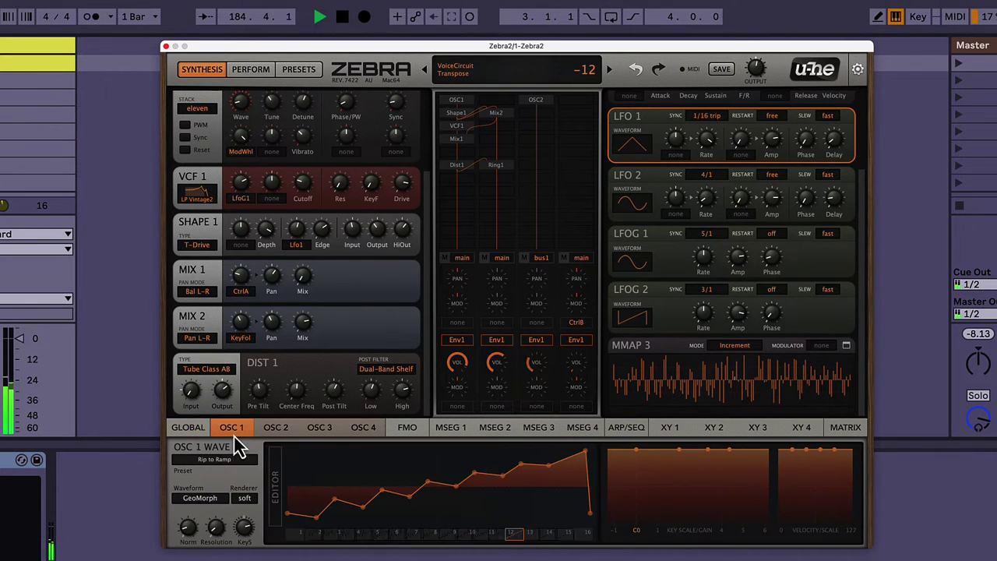
{"action": "left_click", "coordinate": [274, 436]}
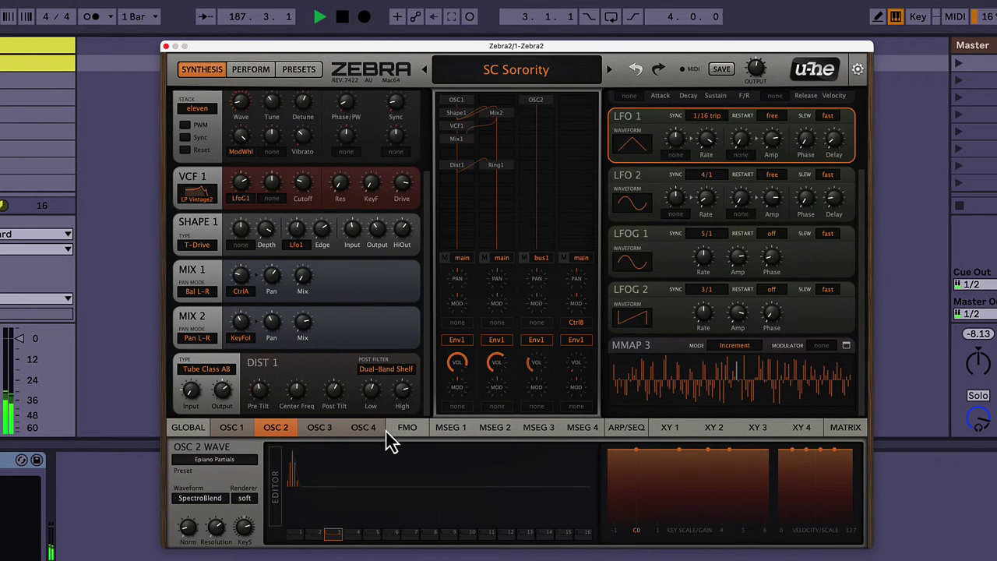
{"action": "left_click", "coordinate": [841, 431]}
{"action": "left_click", "coordinate": [627, 435]}
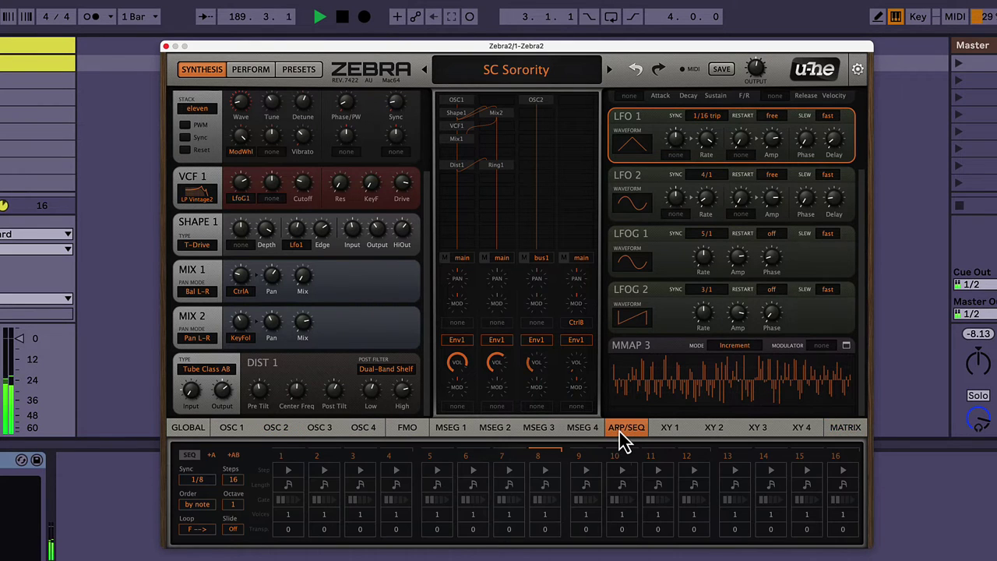
{"action": "left_click", "coordinate": [584, 436]}
{"action": "left_click", "coordinate": [540, 438]}
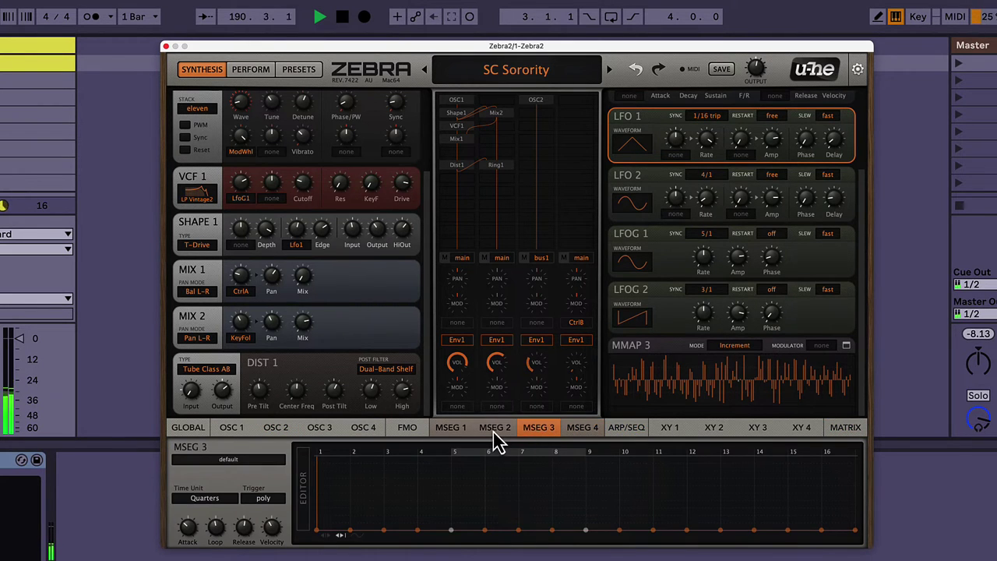
{"action": "left_click", "coordinate": [492, 438]}
{"action": "left_click", "coordinate": [448, 437]}
Continue through the FMO, OSC 4 to 1 and XY 1 to 4 pages, ending on the modulation matrix
{"action": "left_click", "coordinate": [407, 440]}
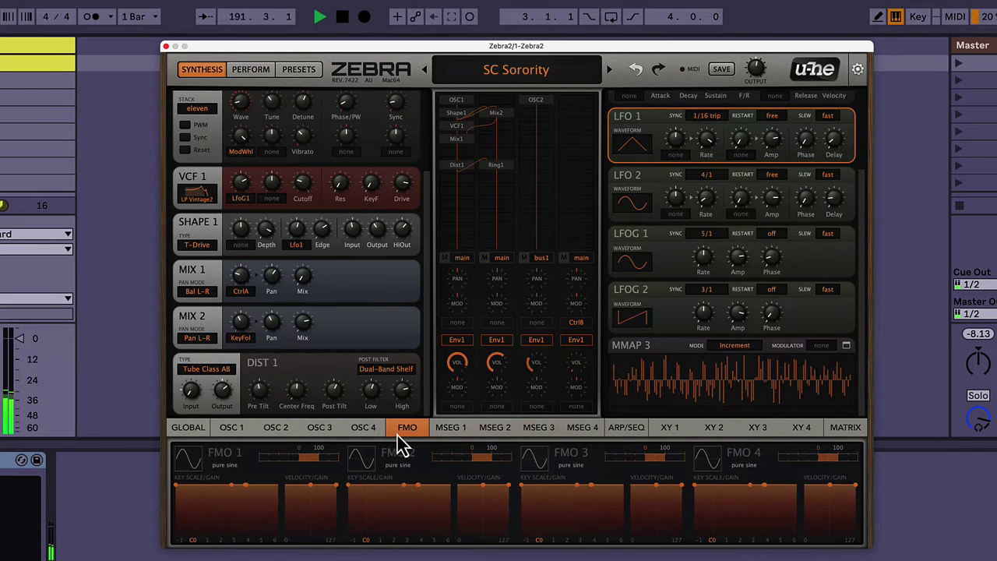
{"action": "left_click", "coordinate": [365, 436]}
{"action": "left_click", "coordinate": [319, 436]}
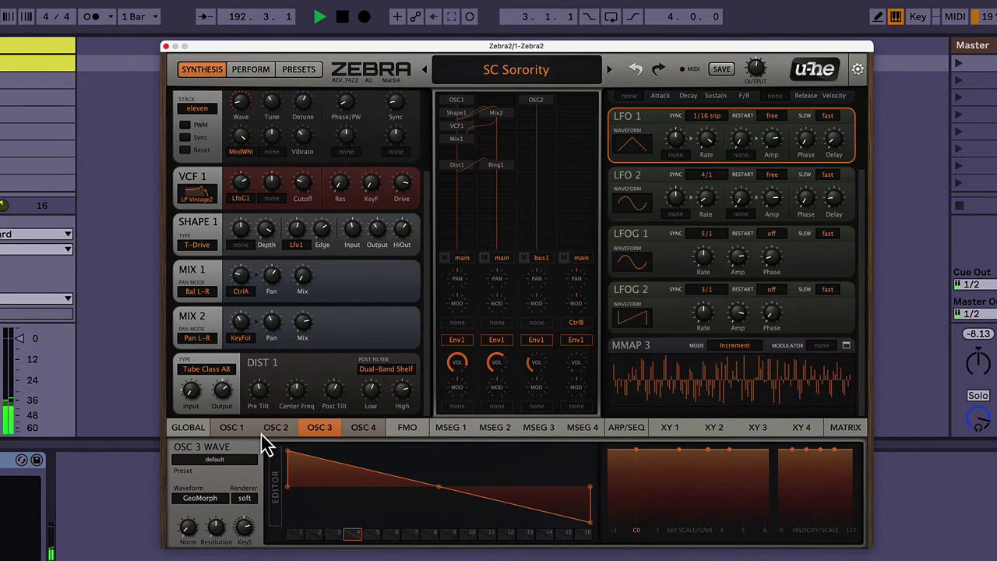
{"action": "left_click", "coordinate": [275, 438]}
{"action": "left_click", "coordinate": [232, 441]}
{"action": "left_click", "coordinate": [664, 440]}
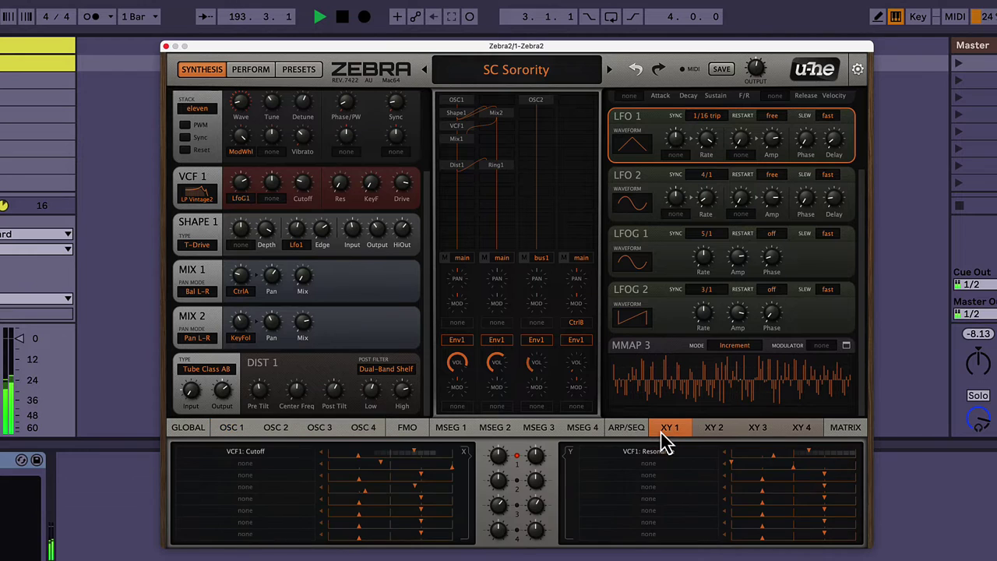
{"action": "left_click", "coordinate": [640, 438]}
{"action": "left_click", "coordinate": [718, 439]}
{"action": "left_click", "coordinate": [762, 440]}
{"action": "left_click", "coordinate": [802, 439]}
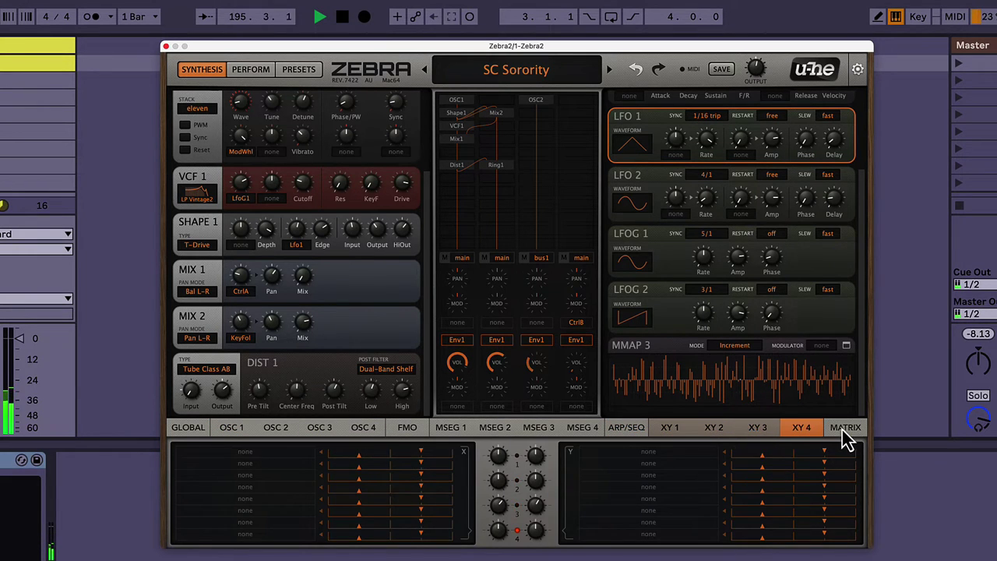
{"action": "left_click", "coordinate": [844, 438]}
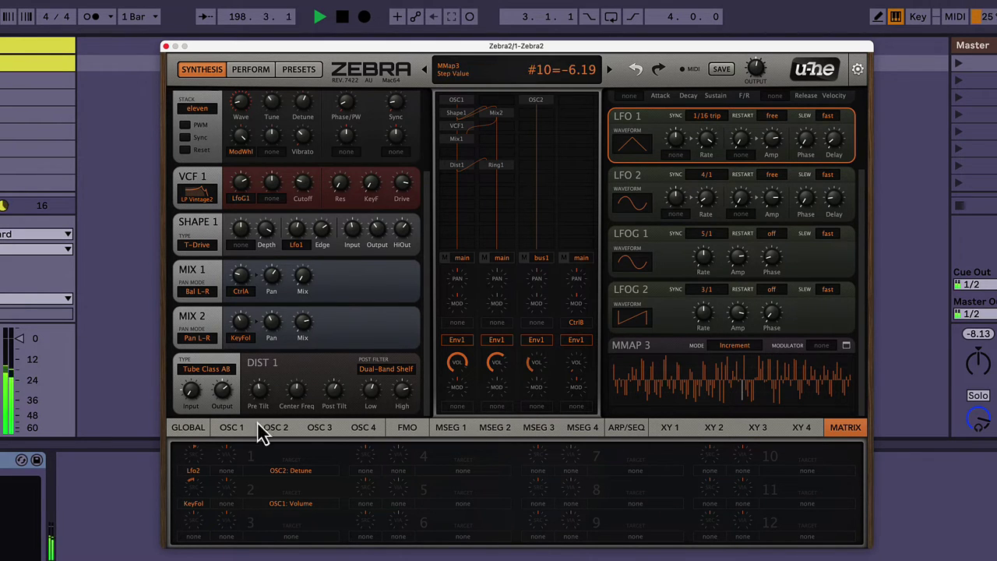
{"action": "left_click", "coordinate": [192, 434]}
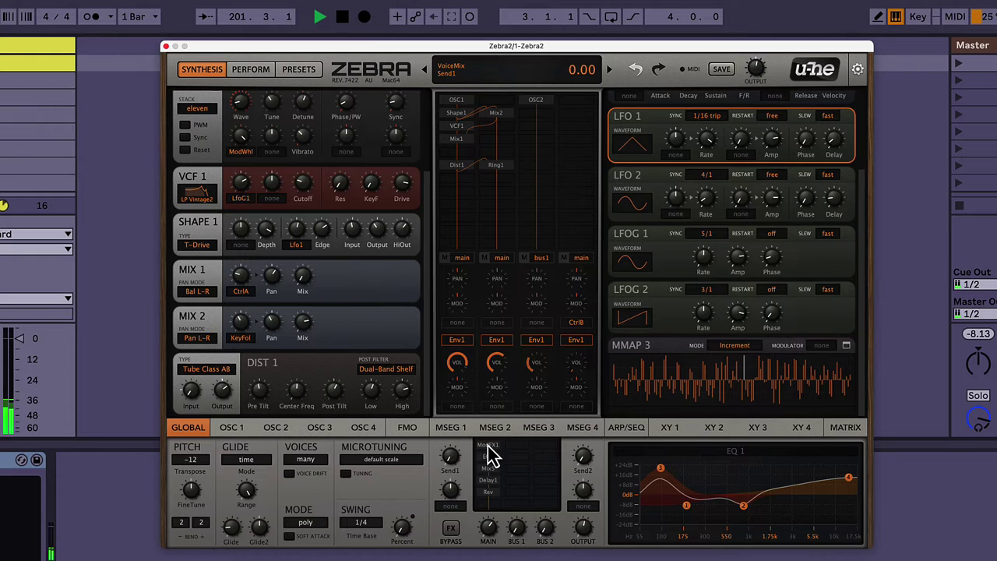
{"action": "left_click", "coordinate": [526, 460]}
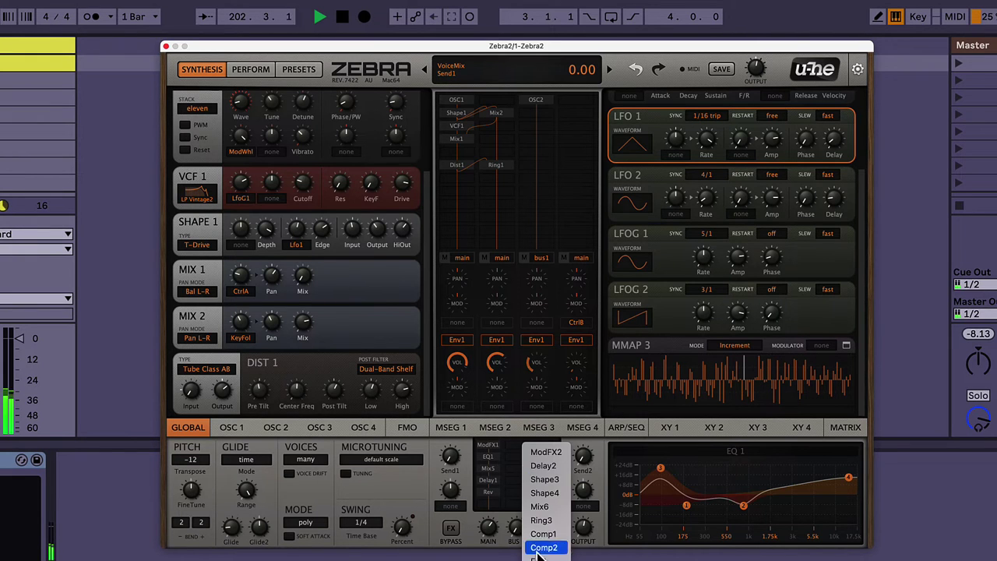
{"action": "left_click", "coordinate": [516, 466]}
{"action": "left_click", "coordinate": [451, 530]}
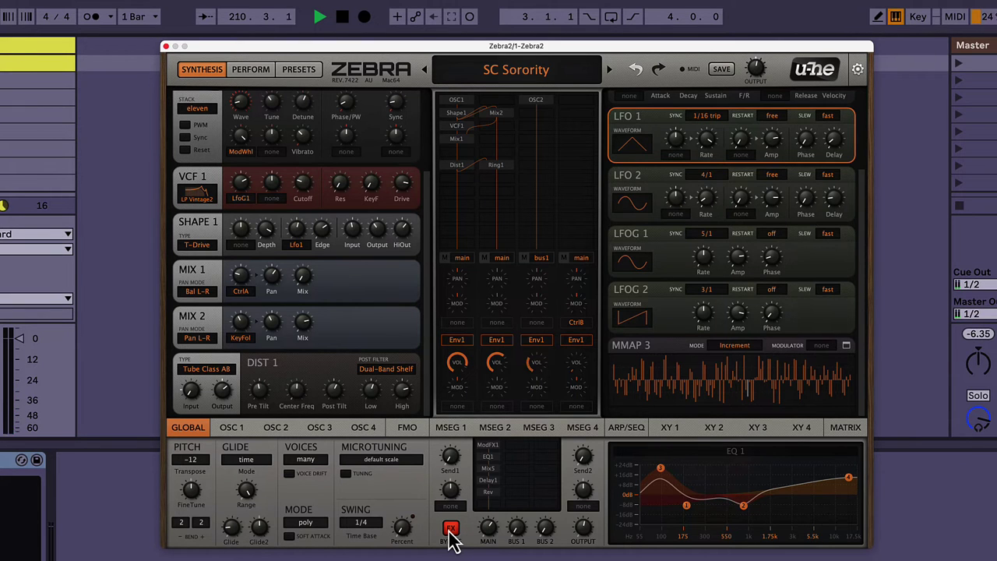
{"action": "left_click", "coordinate": [452, 536]}
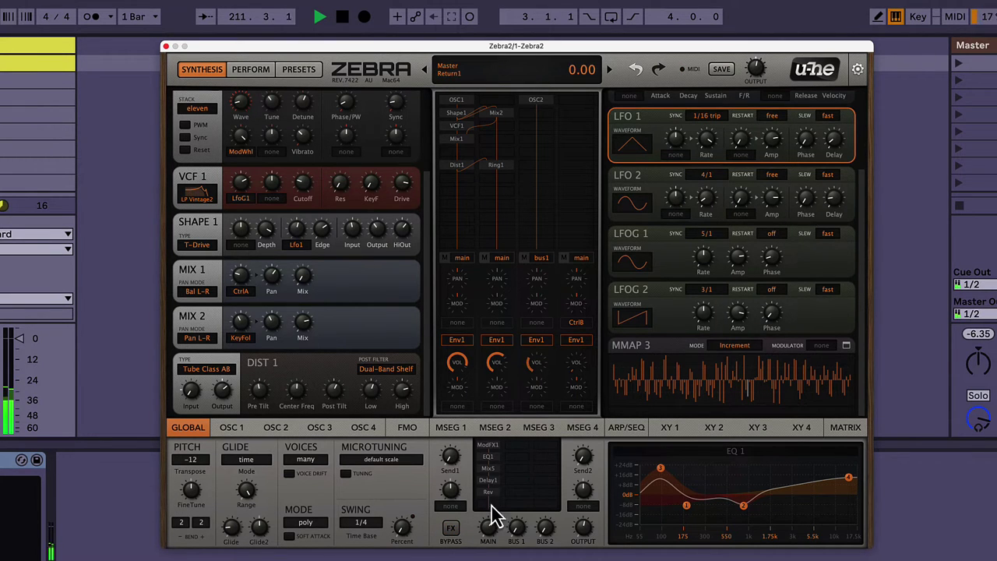
Browse the ModFX1, EQ1, Mix5, Delay1 and reverb slots, ending on MOD FX 1's chorus settings
{"action": "left_click", "coordinate": [487, 447]}
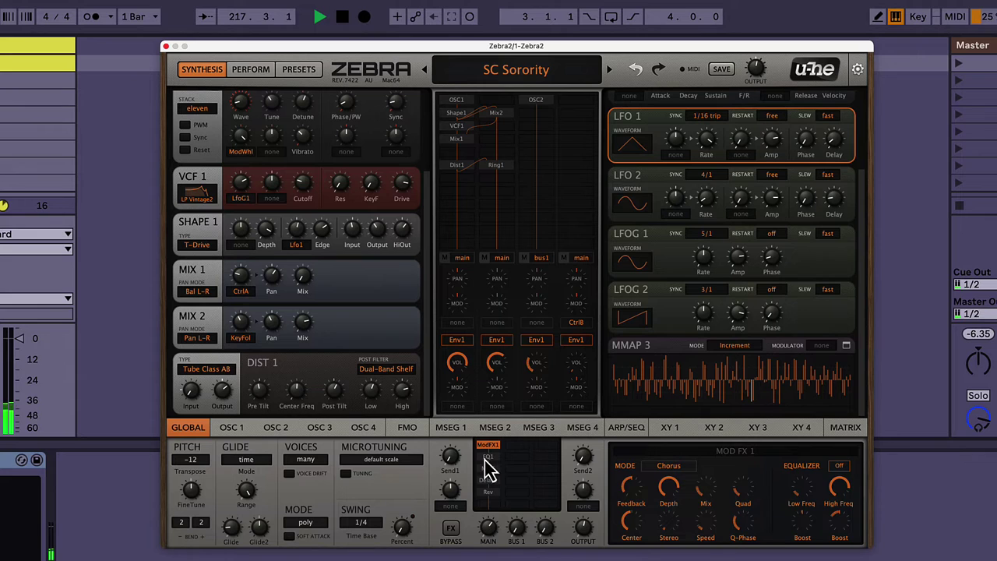
{"action": "left_click", "coordinate": [486, 460]}
{"action": "left_click", "coordinate": [486, 470]}
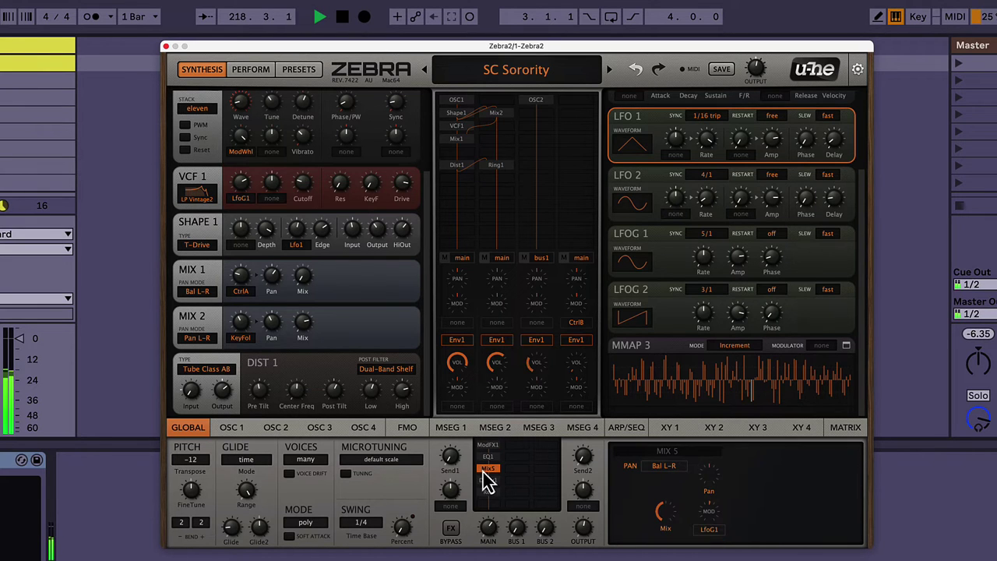
{"action": "left_click", "coordinate": [487, 480]}
{"action": "left_click", "coordinate": [488, 492]}
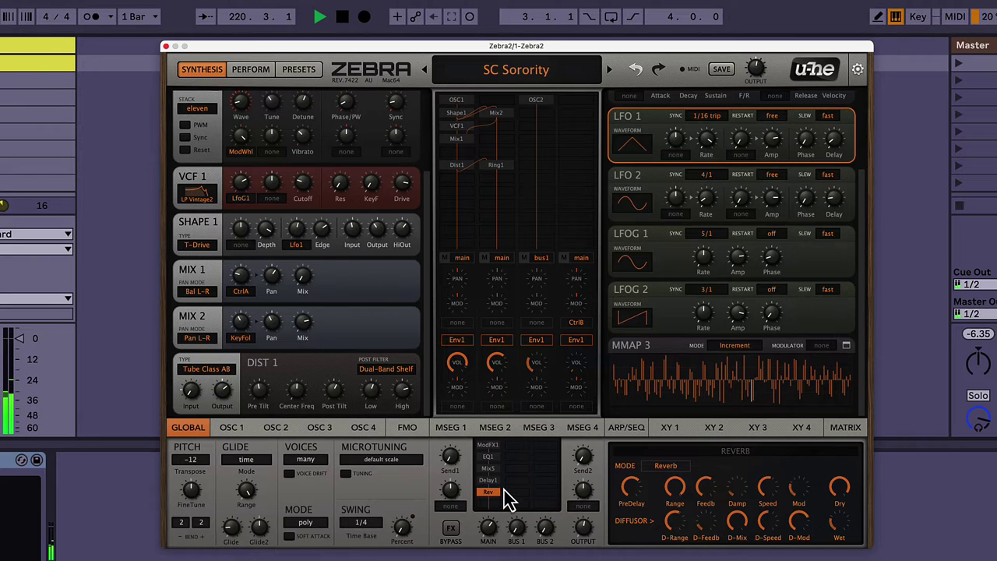
{"action": "left_click", "coordinate": [494, 458]}
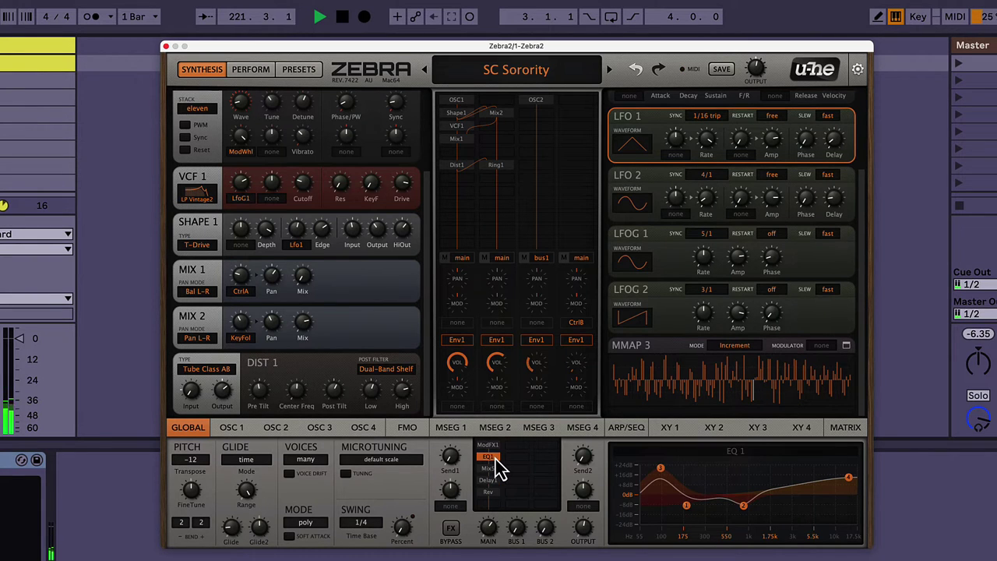
{"action": "left_click", "coordinate": [490, 446]}
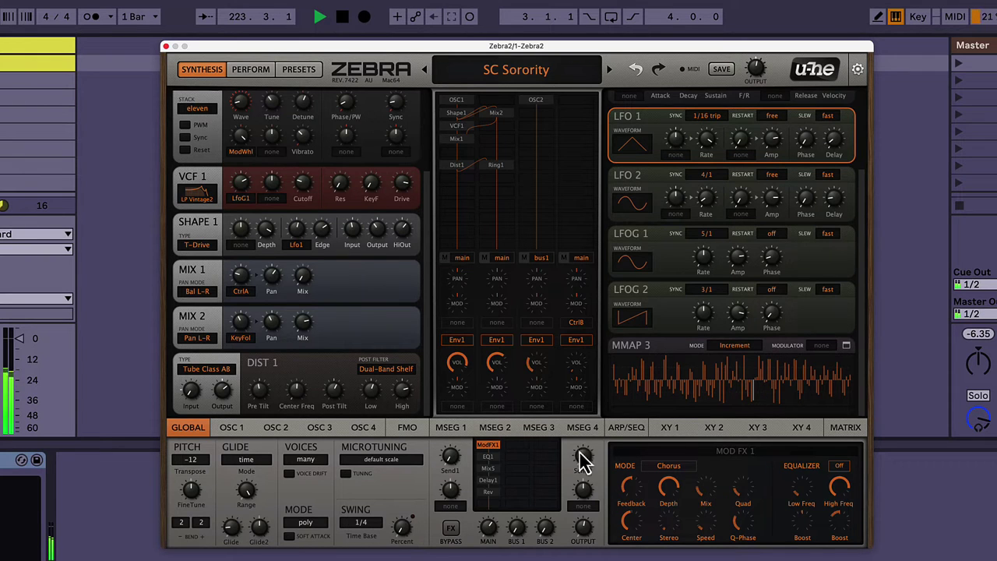
Set MOD FX 1's mode to Phorus, trying Phaser first
{"action": "left_click", "coordinate": [671, 466]}
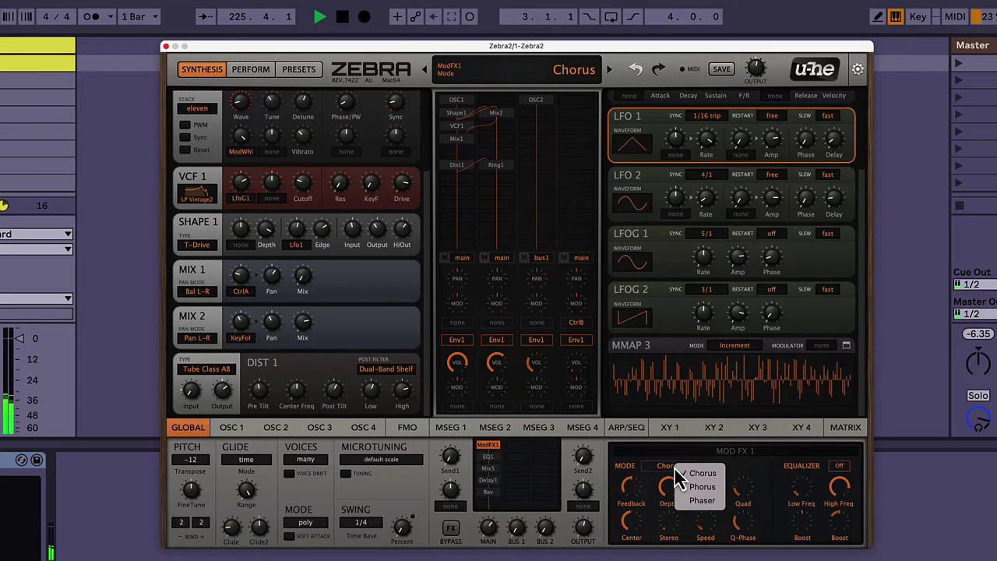
{"action": "left_click", "coordinate": [698, 501]}
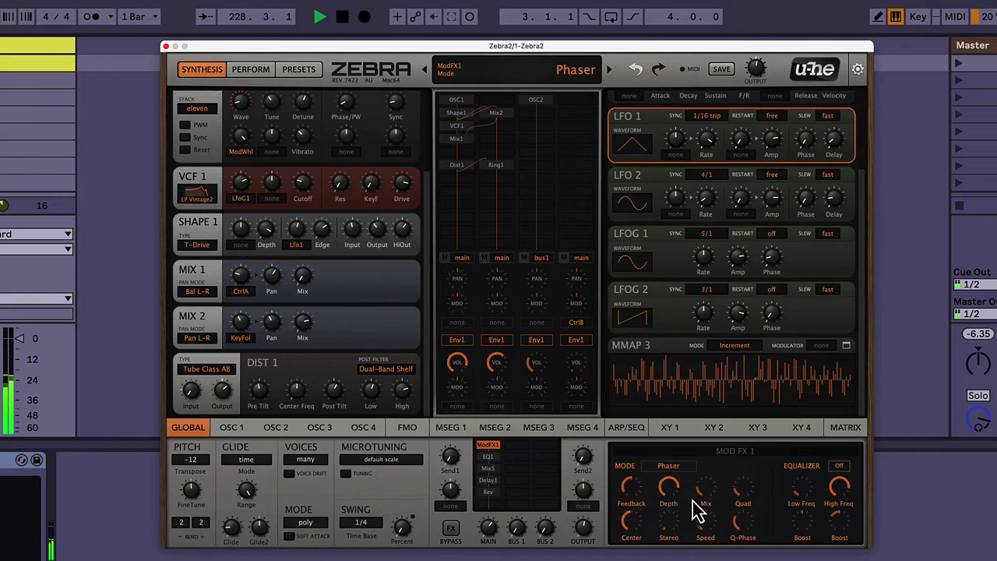
{"action": "left_click", "coordinate": [666, 467]}
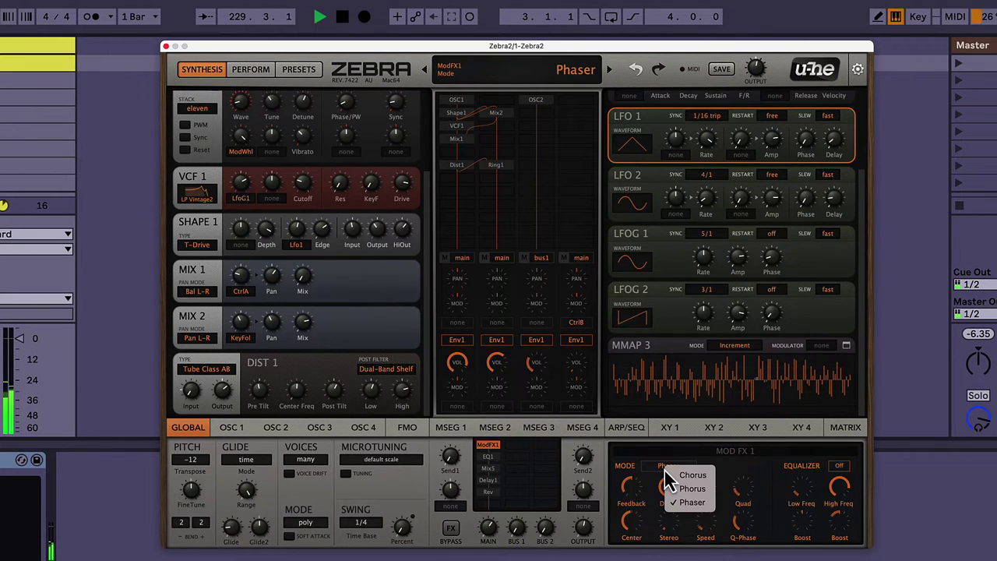
{"action": "left_click", "coordinate": [679, 489]}
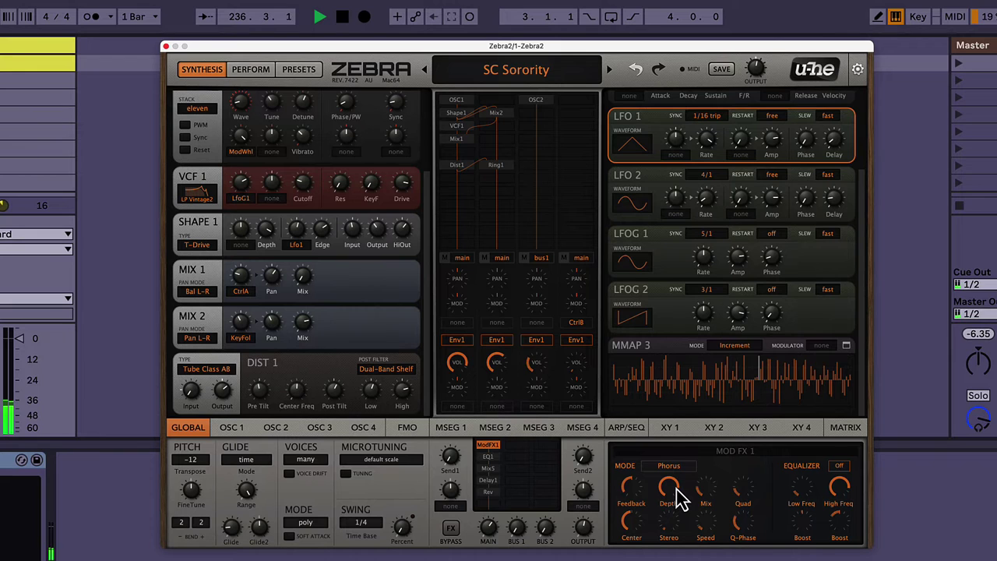
Bring up the reverb settings and rough in damping around 26 and wet near 31
{"action": "left_click", "coordinate": [490, 481]}
{"action": "left_click", "coordinate": [491, 489]}
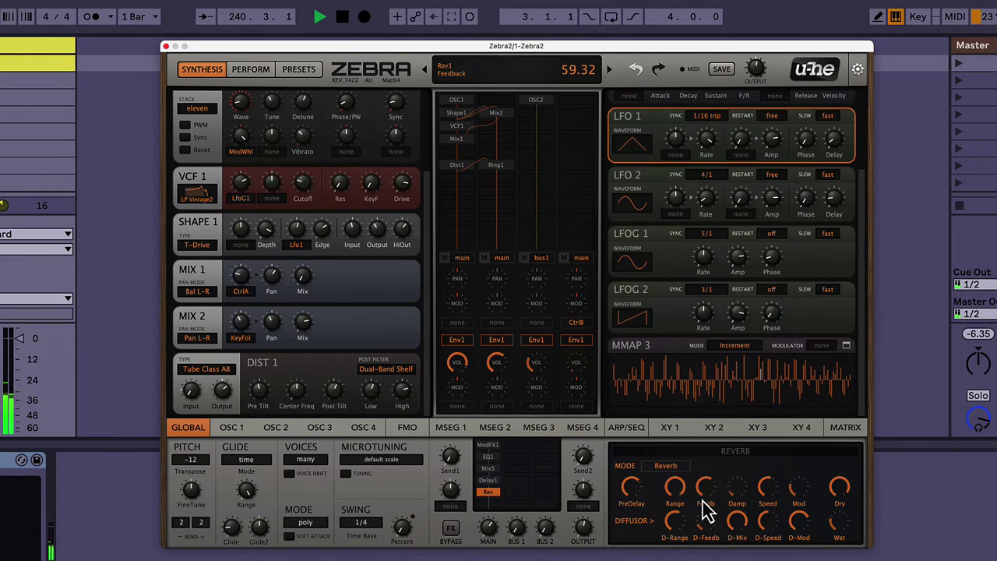
{"action": "mouse_move", "coordinate": [735, 501]}
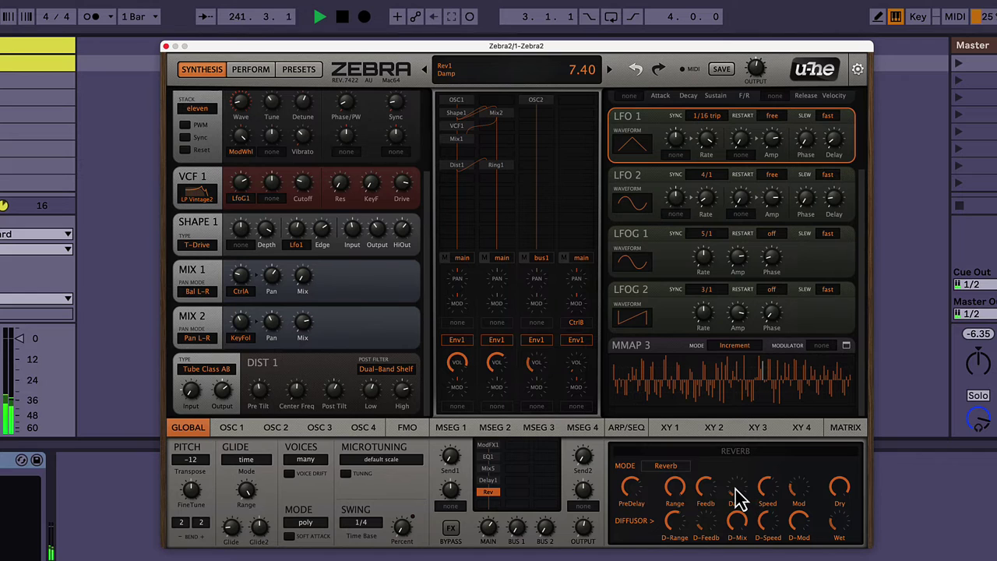
{"action": "mouse_move", "coordinate": [735, 489]}
{"action": "left_mouse_down"}
{"action": "mouse_move", "coordinate": [730, 429]}
{"action": "mouse_move", "coordinate": [727, 472]}
{"action": "mouse_move", "coordinate": [746, 494]}
{"action": "left_mouse_up"}
{"action": "mouse_move", "coordinate": [839, 522]}
{"action": "left_mouse_down"}
{"action": "mouse_move", "coordinate": [846, 534]}
{"action": "mouse_move", "coordinate": [840, 514]}
{"action": "left_mouse_up"}
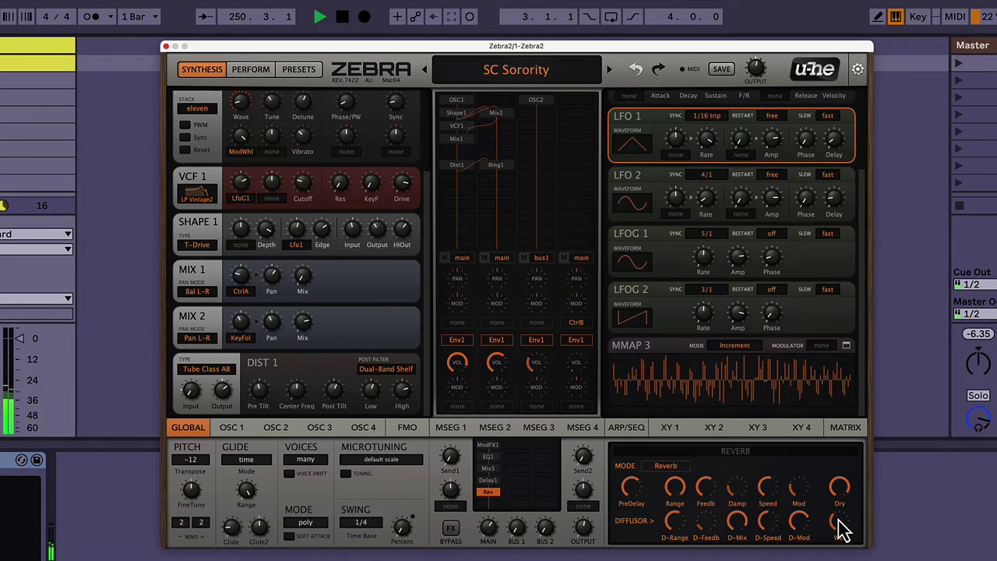
Fine-tune the reverb's damping to about 21 and its wet level to about 48
{"action": "scroll", "coordinate": [839, 524], "scroll_direction": "up", "scroll_amount": 5}
{"action": "scroll", "coordinate": [840, 528], "scroll_direction": "up", "scroll_amount": 5}
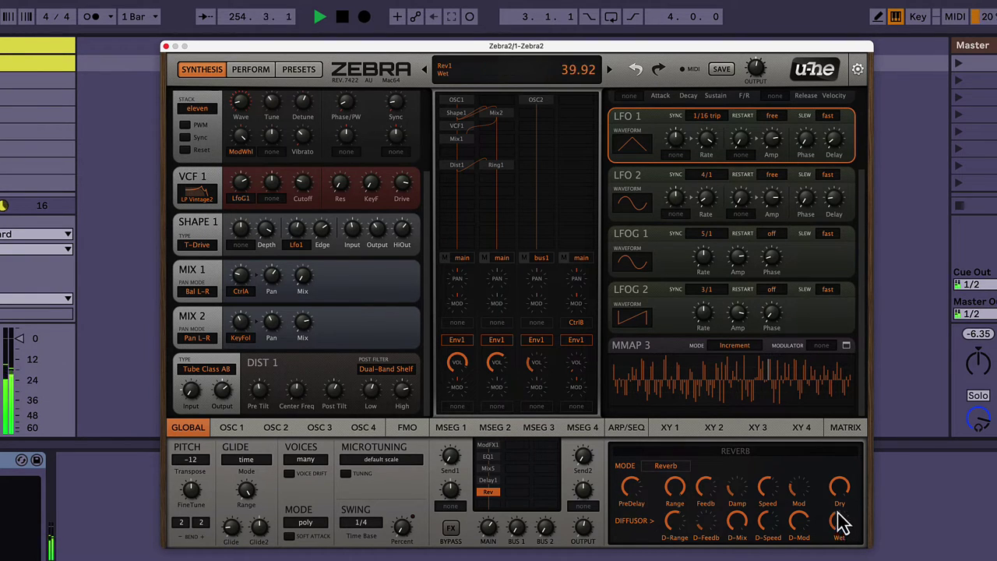
{"action": "scroll", "coordinate": [839, 514], "scroll_direction": "up", "scroll_amount": 2}
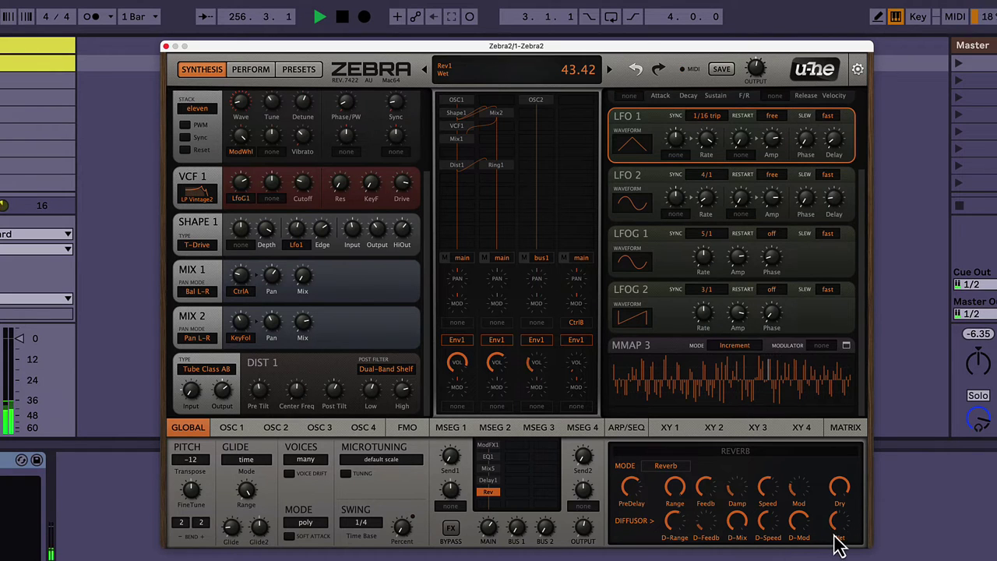
{"action": "scroll", "coordinate": [839, 528], "scroll_direction": "up", "scroll_amount": 7}
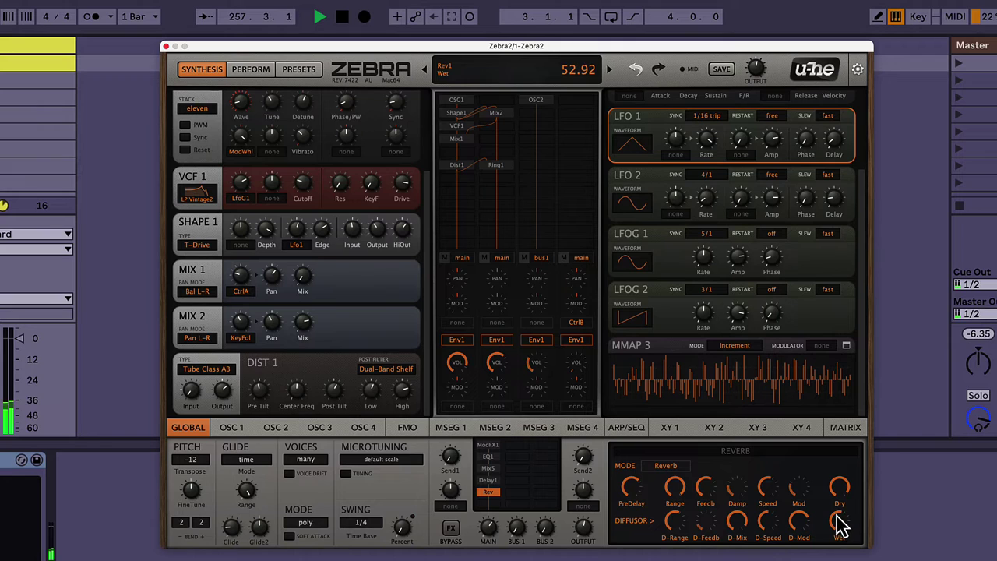
{"action": "scroll", "coordinate": [838, 515], "scroll_direction": "up", "scroll_amount": 1}
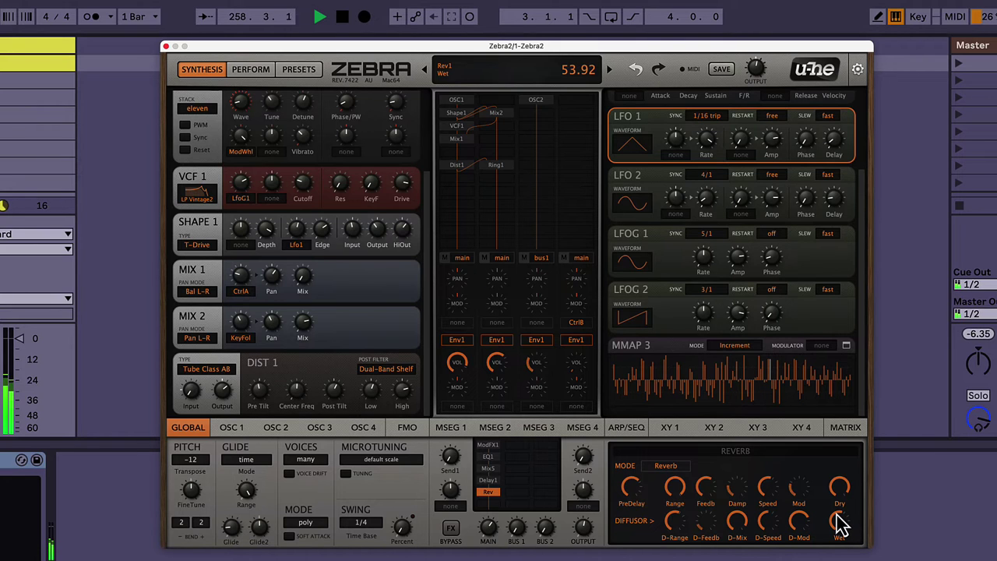
{"action": "scroll", "coordinate": [839, 523], "scroll_direction": "down", "scroll_amount": 4}
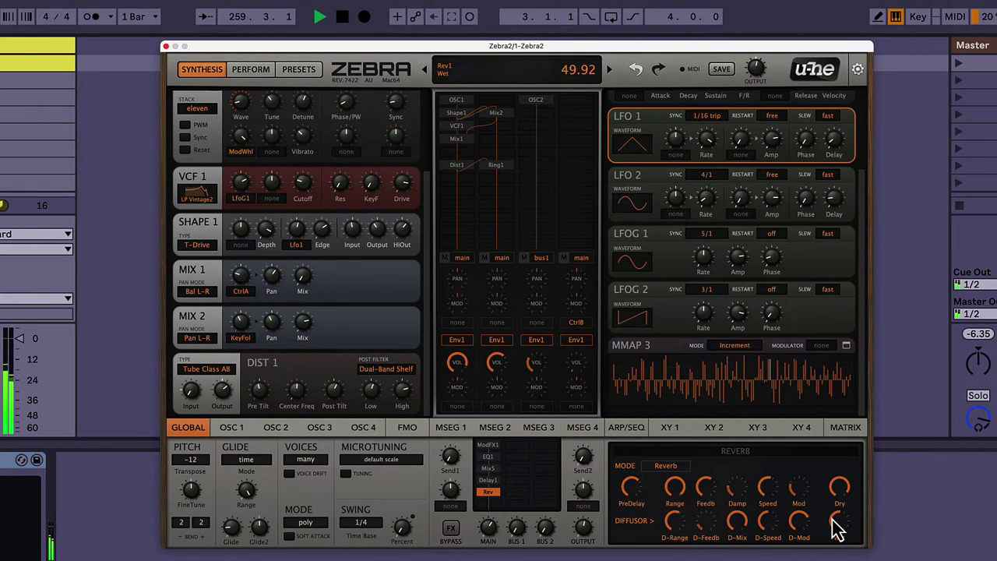
{"action": "scroll", "coordinate": [837, 528], "scroll_direction": "down", "scroll_amount": 1}
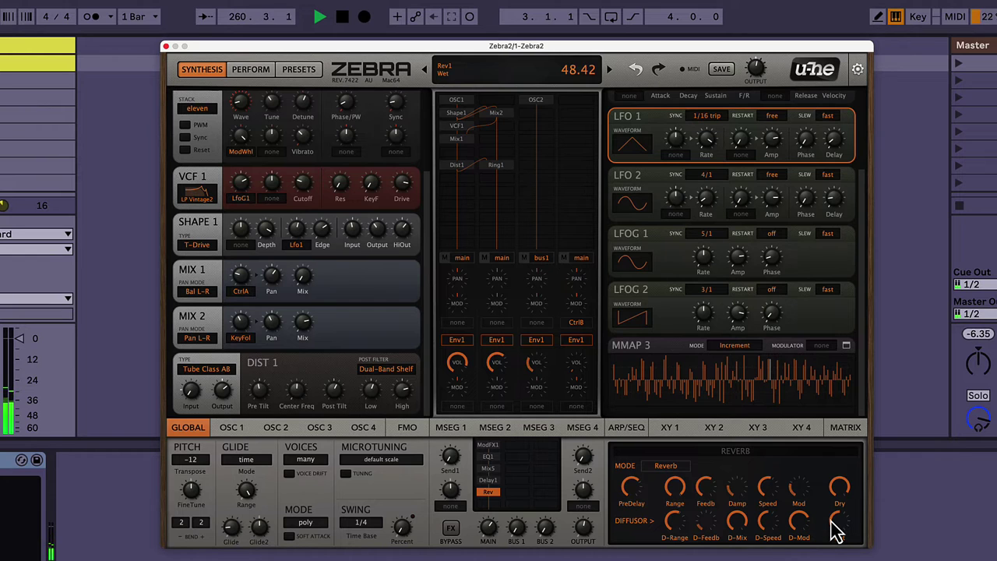
{"action": "scroll", "coordinate": [837, 529], "scroll_direction": "down", "scroll_amount": 1}
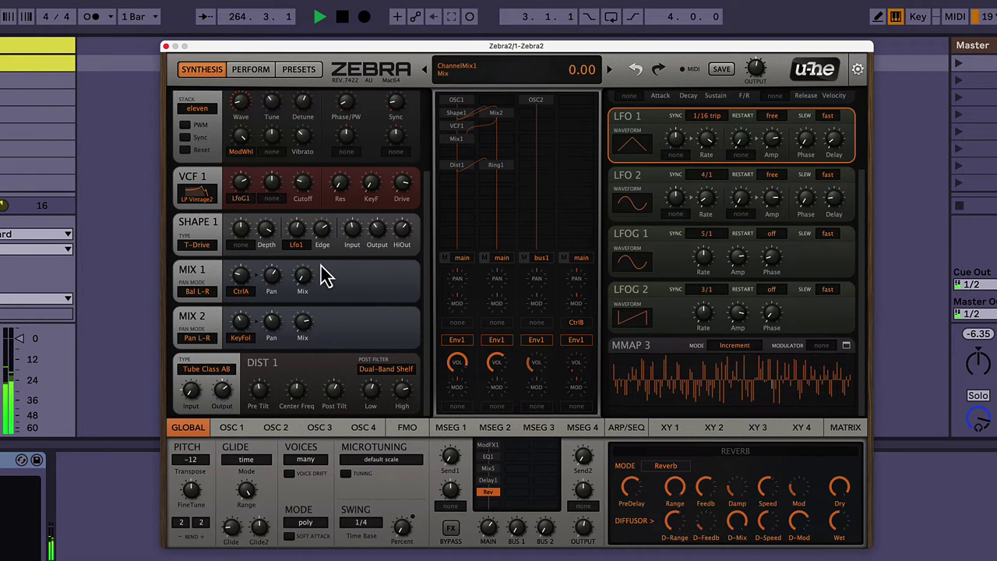
{"action": "scroll", "coordinate": [323, 272], "scroll_direction": "up", "scroll_amount": 3}
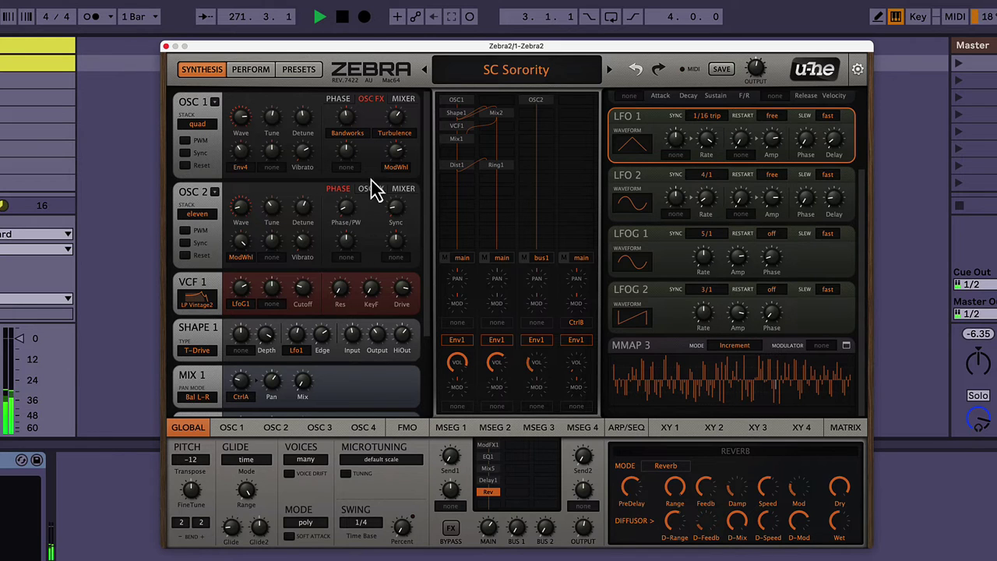
Lower OSC 1 detune to about -8.6 and show its phase settings
{"action": "mouse_move", "coordinate": [304, 161]}
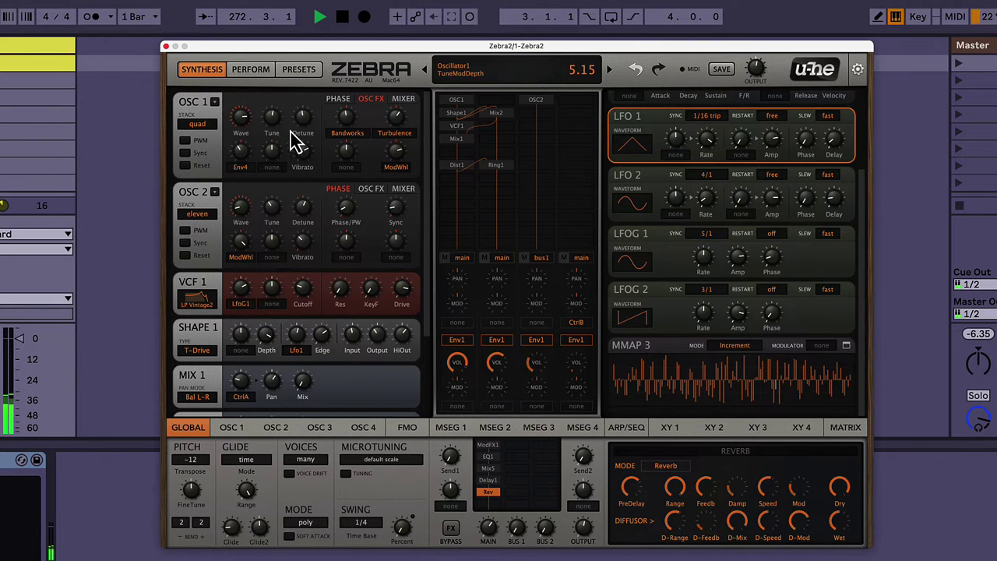
{"action": "left_click_drag", "start_coordinate": [305, 122], "coordinate": [305, 128]}
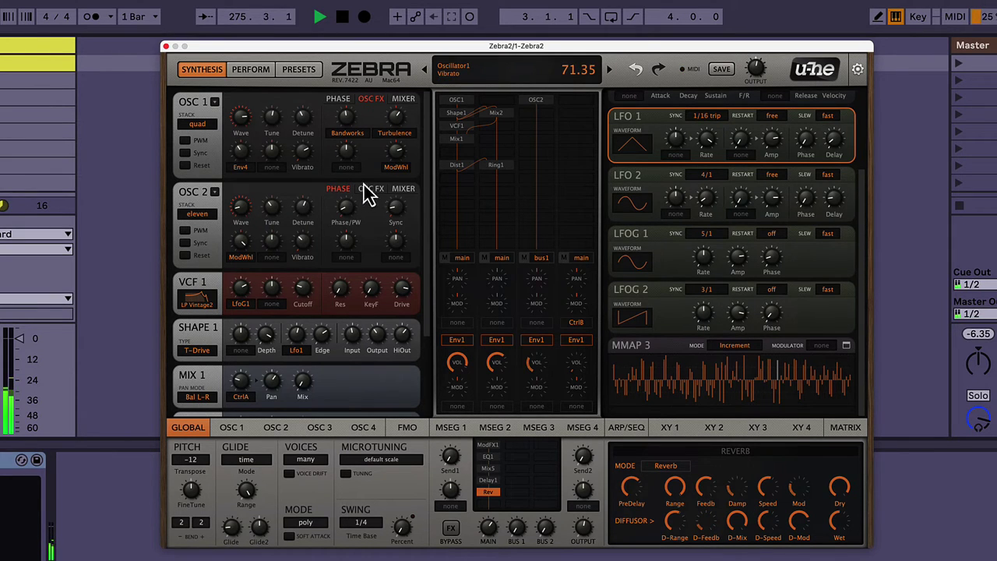
{"action": "left_click", "coordinate": [339, 100]}
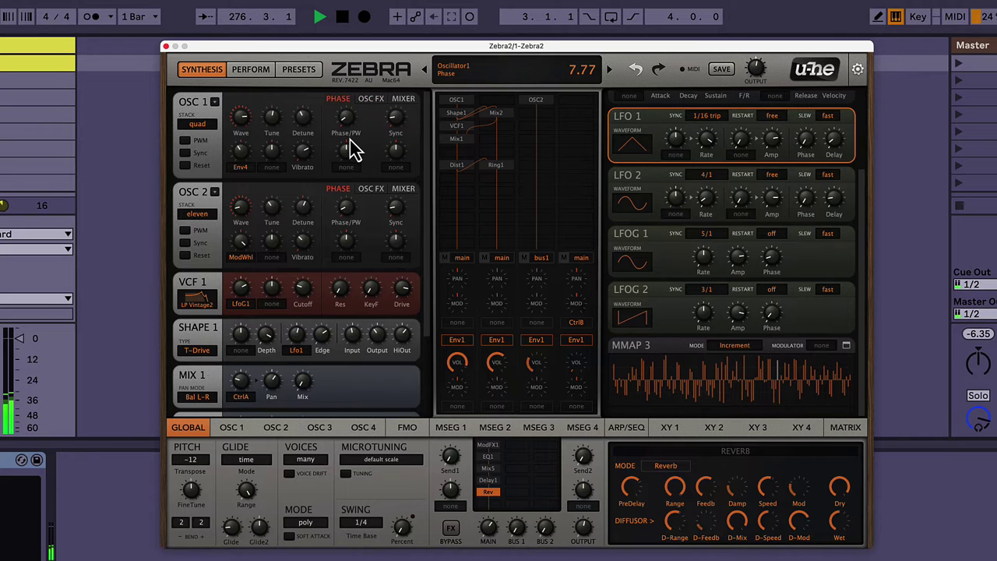
Switch VCF 1 to the LP Formant filter and lower its cutoff from 73.40 to about 19.52
{"action": "left_click", "coordinate": [201, 307]}
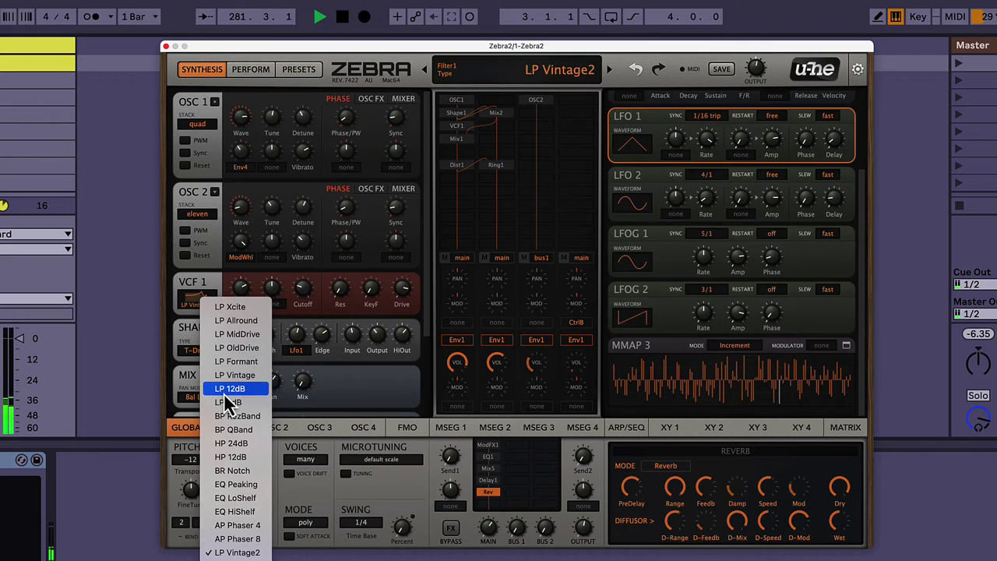
{"action": "left_click", "coordinate": [189, 314]}
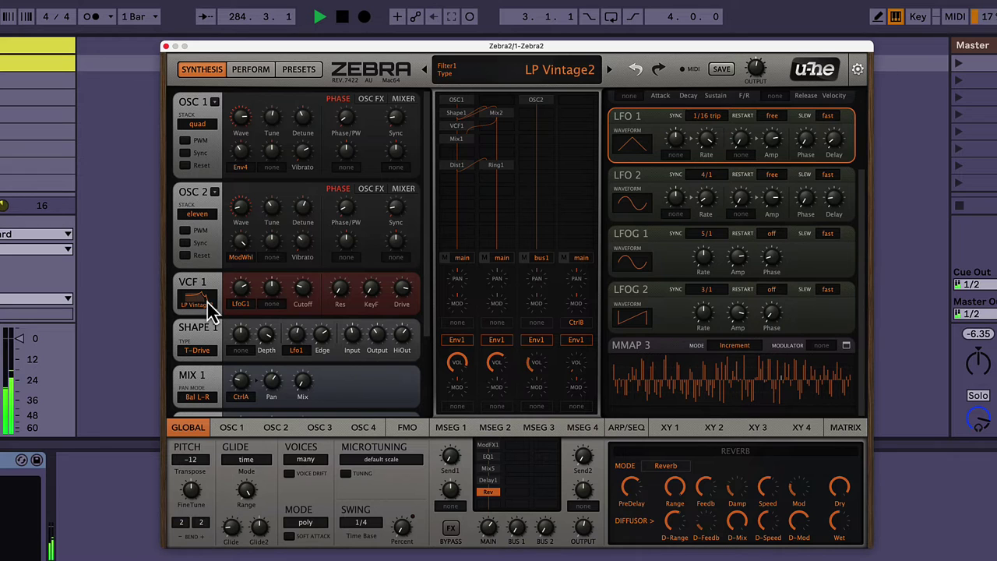
{"action": "left_click", "coordinate": [196, 304]}
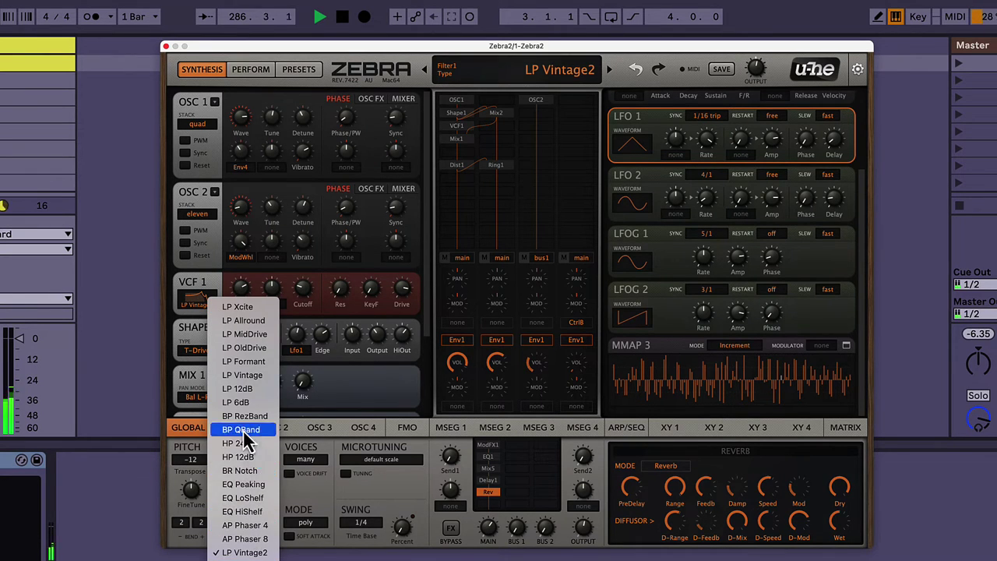
{"action": "left_click", "coordinate": [245, 395]}
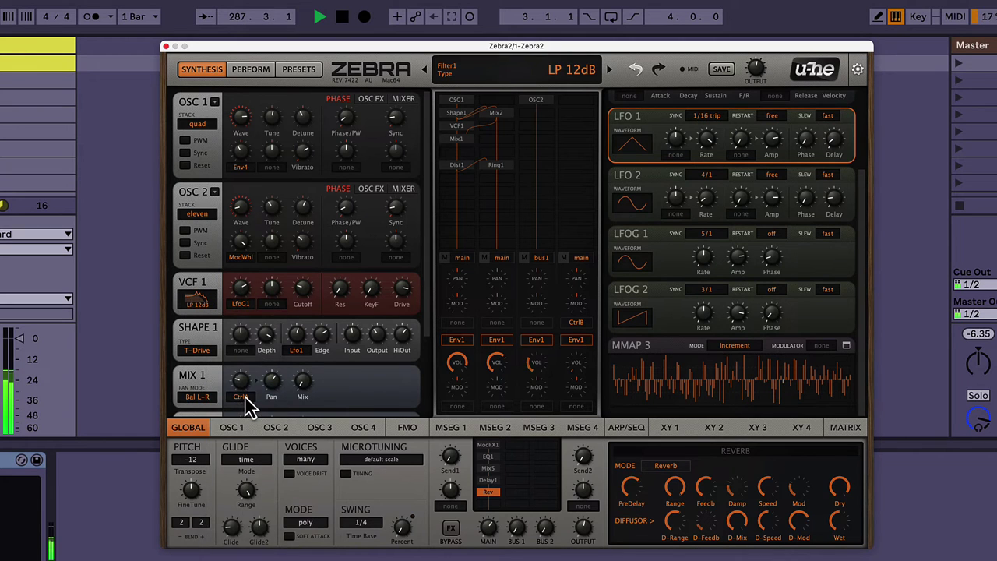
{"action": "left_click", "coordinate": [201, 307]}
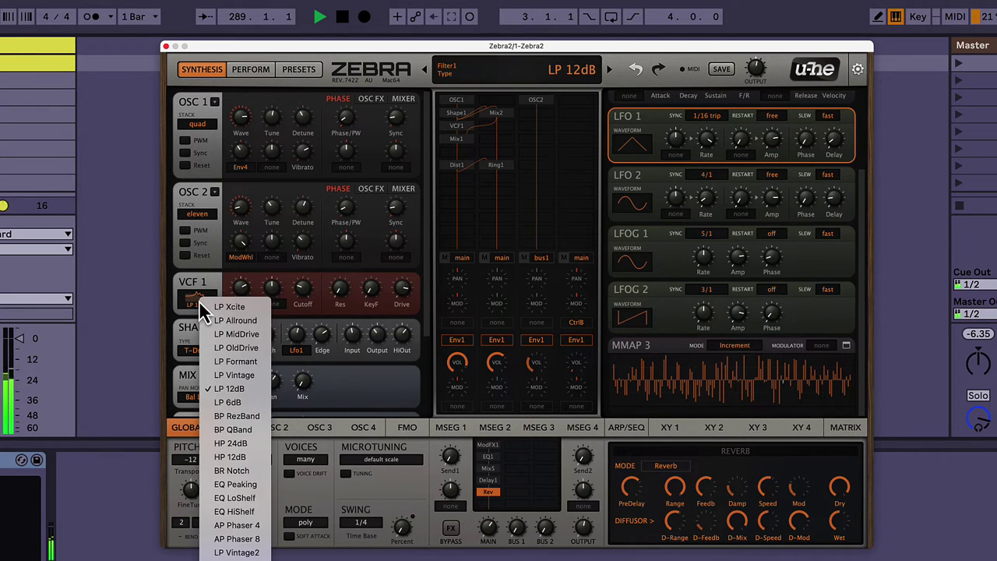
{"action": "left_click", "coordinate": [226, 374]}
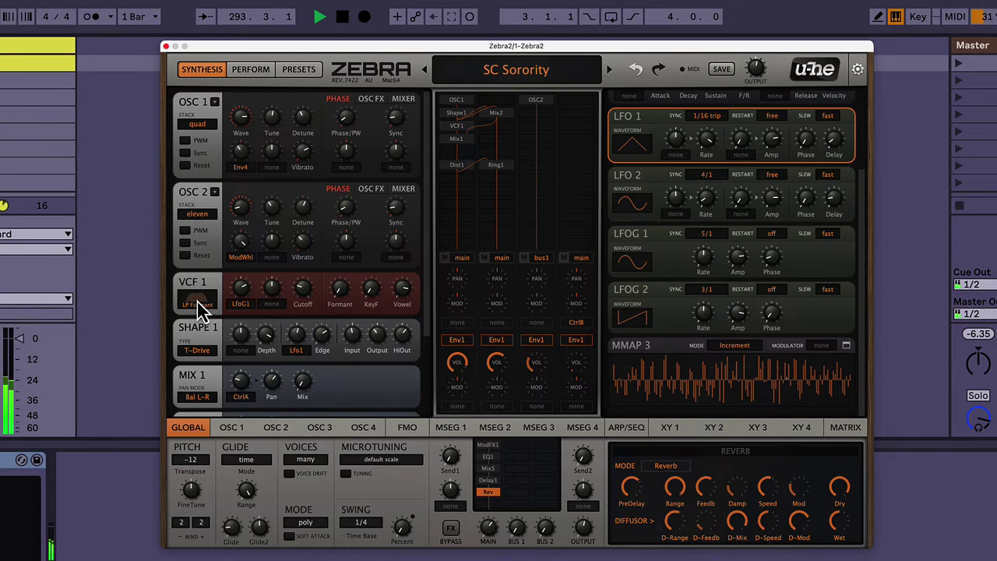
{"action": "scroll", "coordinate": [305, 302], "scroll_direction": "down", "scroll_amount": 10}
{"action": "scroll", "coordinate": [305, 302], "scroll_direction": "down", "scroll_amount": 4}
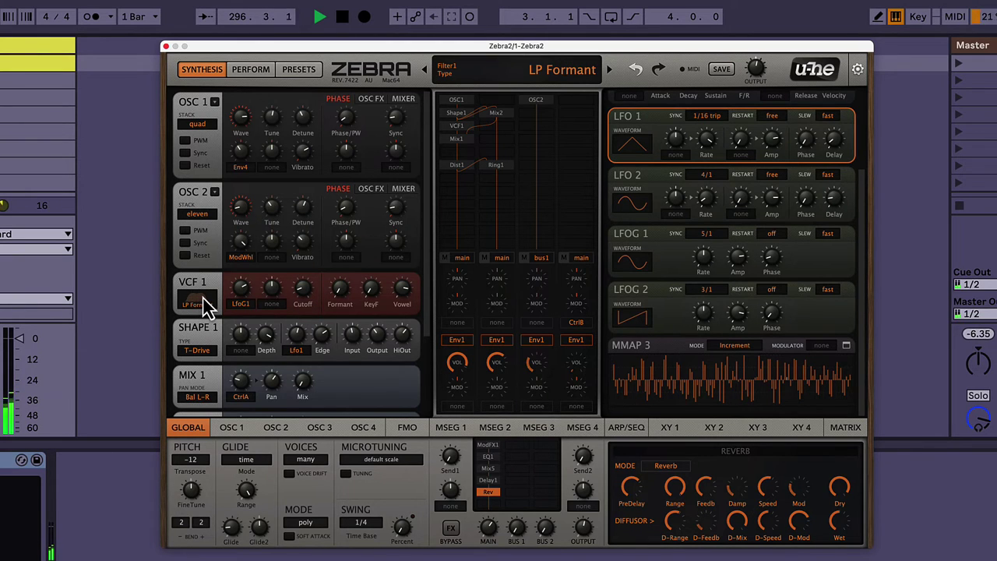
Raise VCF 1 resonance to about 17 and open its cutoff up to about 29.52
{"action": "left_click_drag", "start_coordinate": [334, 288], "coordinate": [334, 273]}
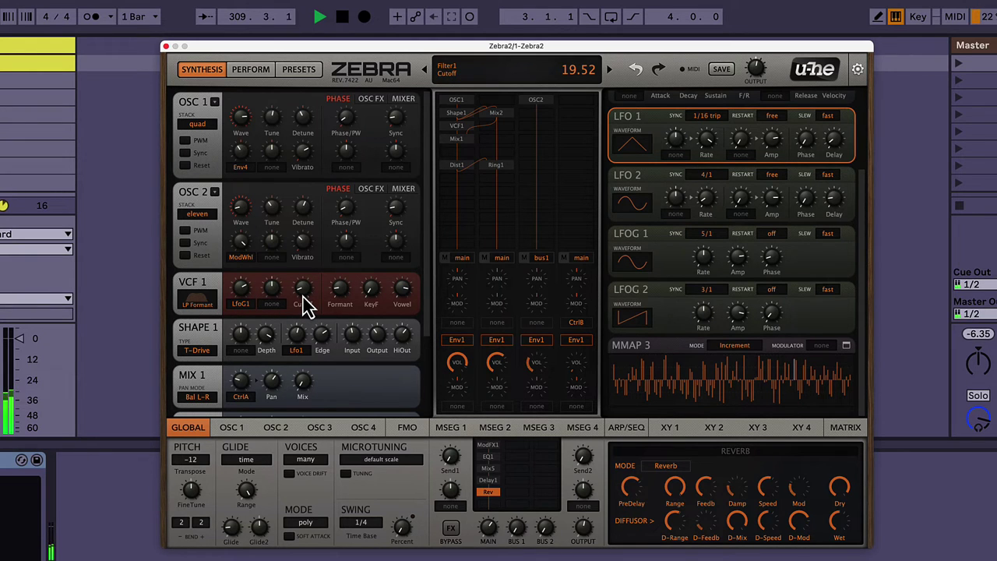
{"action": "scroll", "coordinate": [308, 302], "scroll_direction": "up", "scroll_amount": 5}
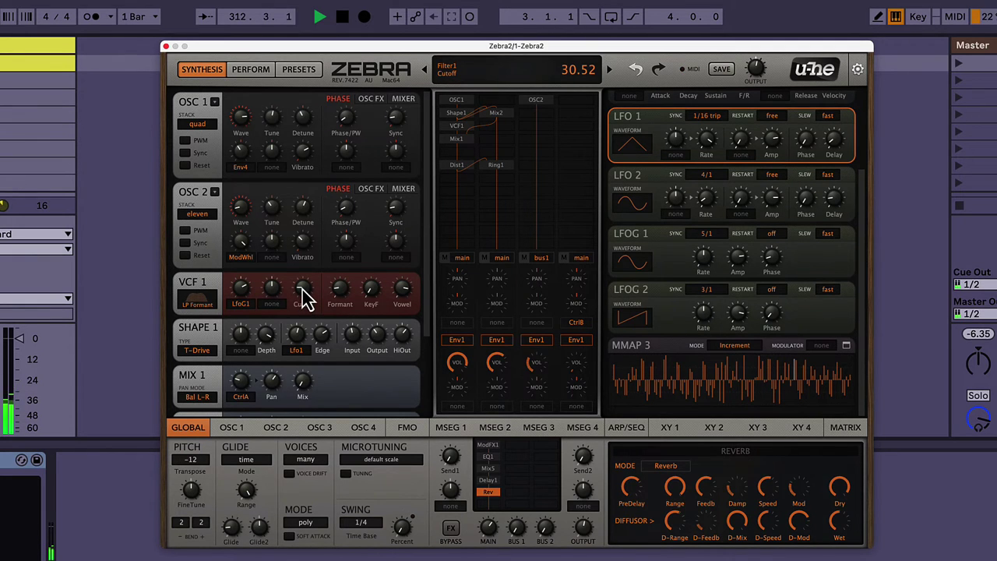
Save the patch, replacing the suggested name's trailing 2 with 'Fun Drone 1'
{"action": "left_click", "coordinate": [722, 70]}
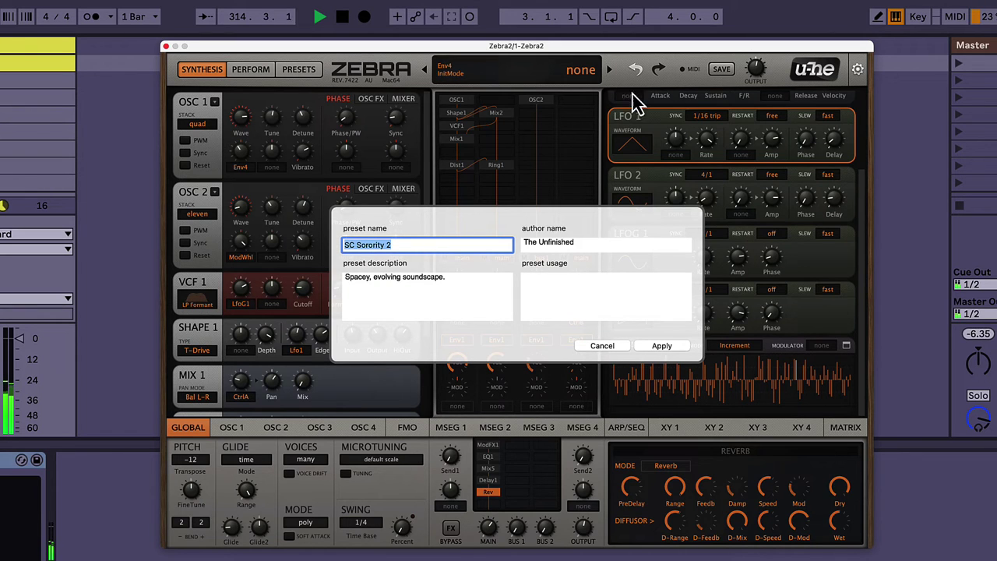
{"action": "left_click", "coordinate": [395, 245]}
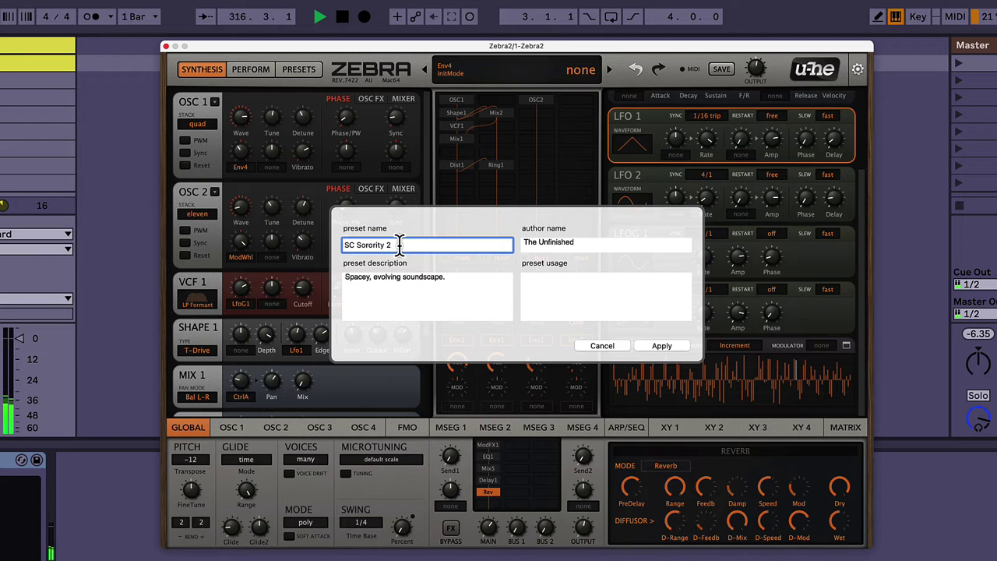
{"action": "key", "text": "BackSpace"}
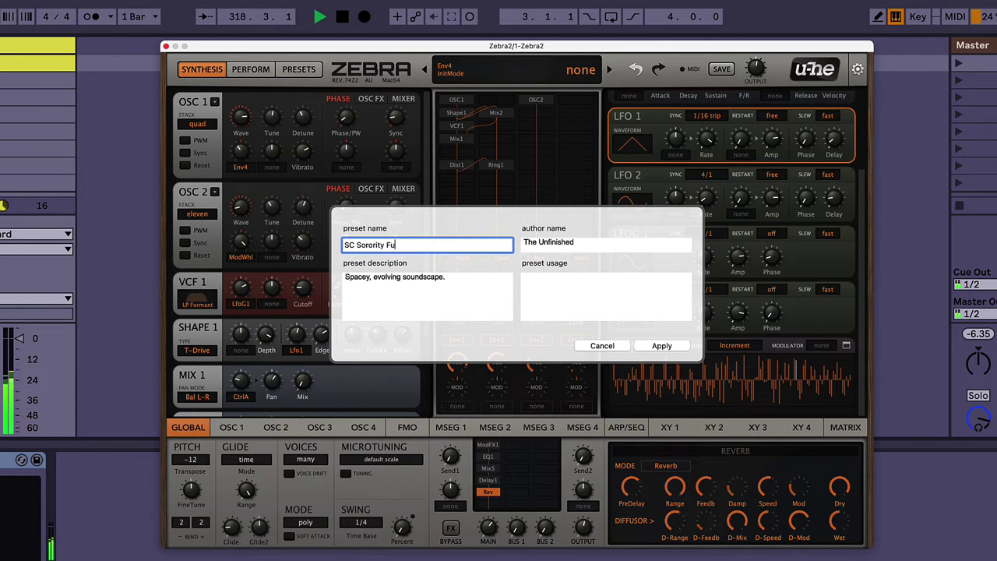
{"action": "type", "text": "Fun Drone 1"}
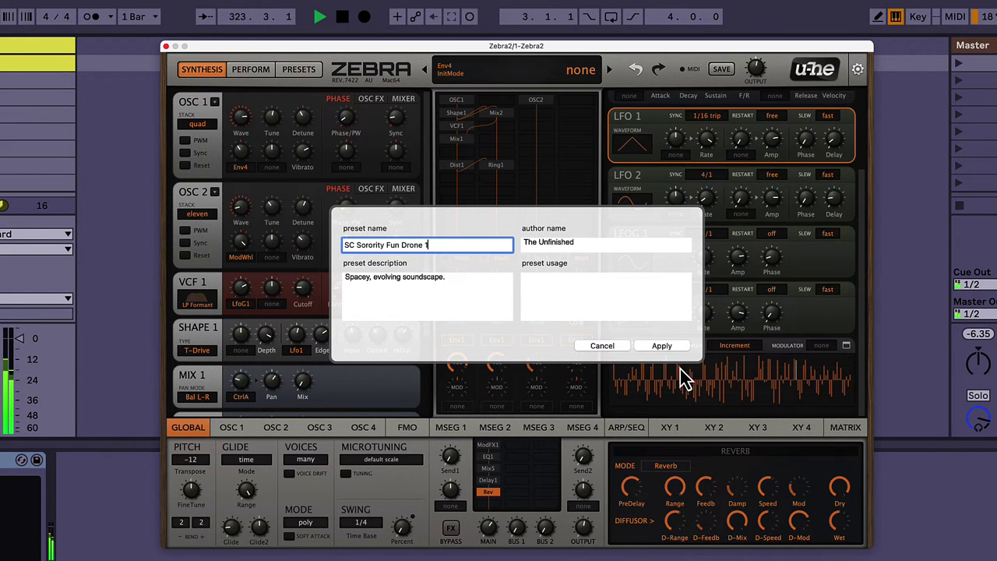
{"action": "left_click", "coordinate": [661, 347]}
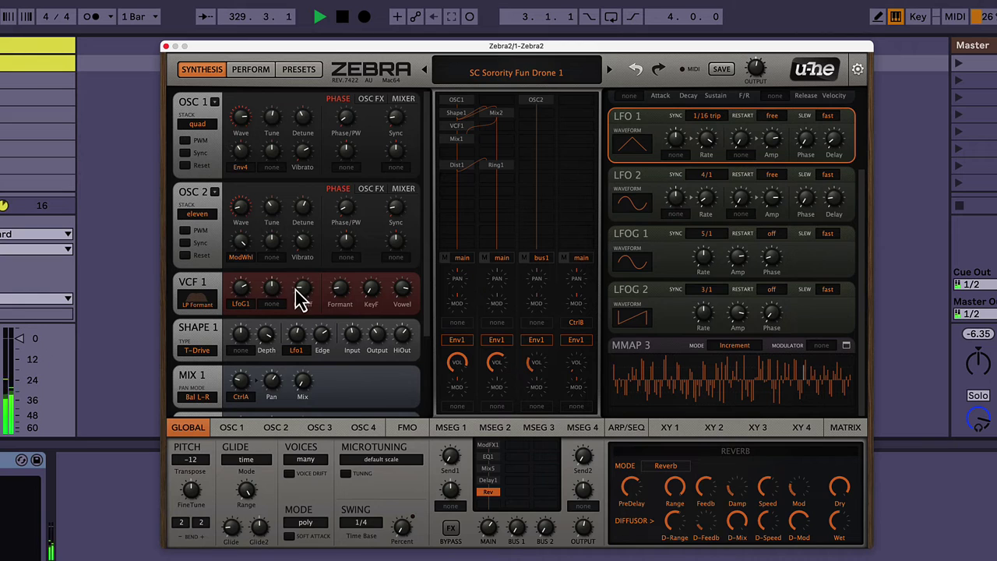
Lower VCF 1 cutoff and reduce its drive to about 65, keeping LP Formant
{"action": "mouse_move", "coordinate": [302, 304]}
{"action": "scroll", "coordinate": [303, 304], "scroll_direction": "down", "scroll_amount": 3}
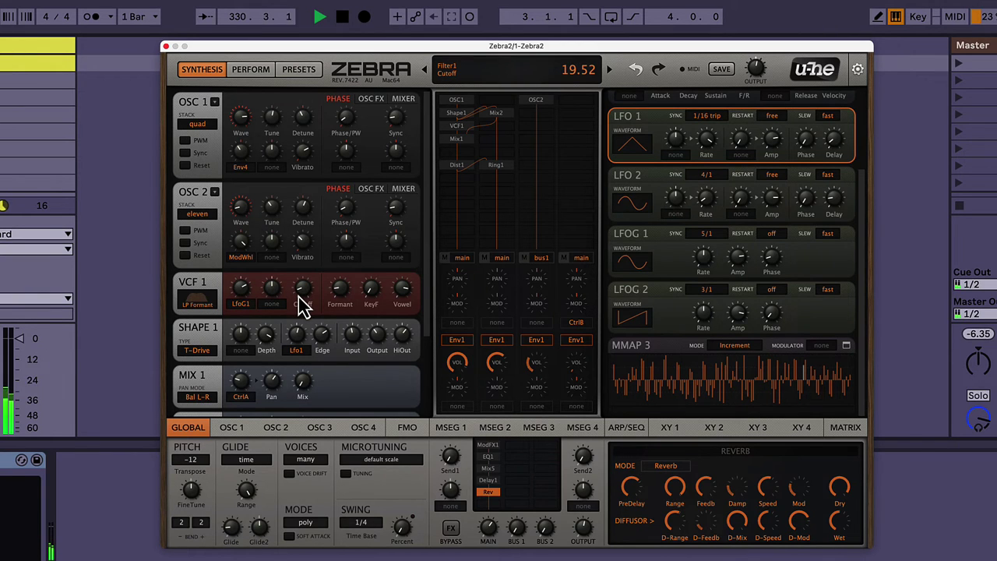
{"action": "scroll", "coordinate": [339, 304], "scroll_direction": "down", "scroll_amount": 3}
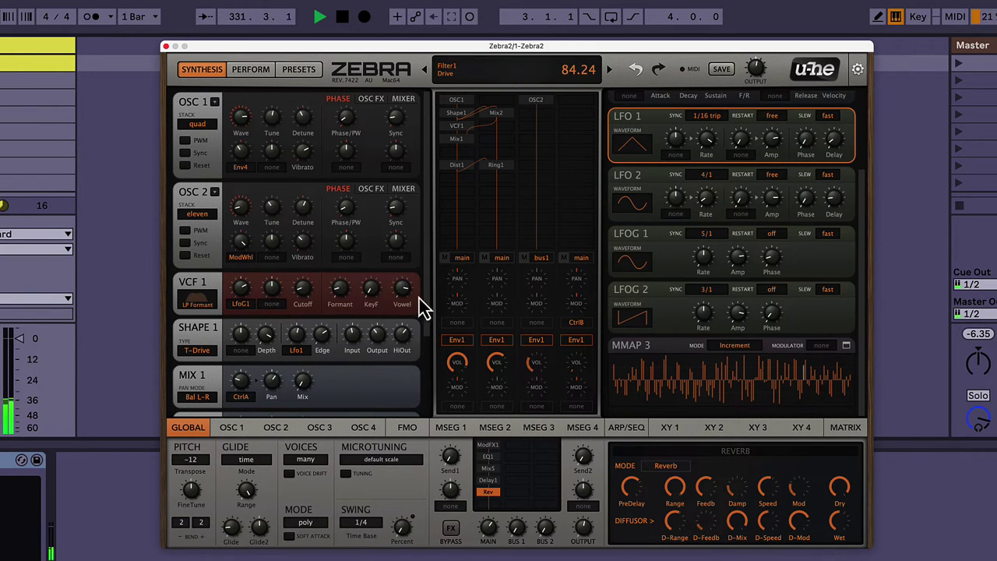
{"action": "scroll", "coordinate": [403, 305], "scroll_direction": "down", "scroll_amount": 5}
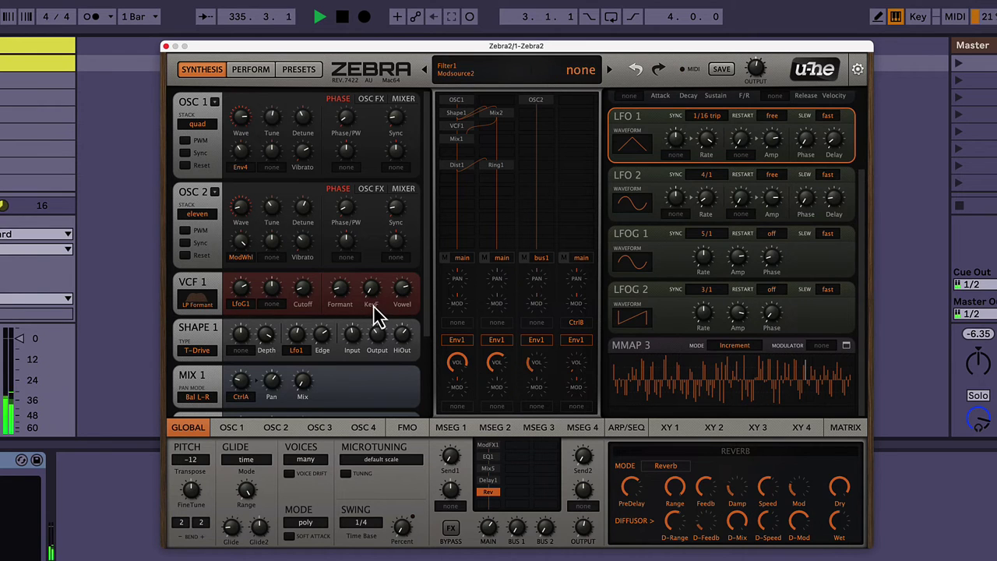
{"action": "left_click", "coordinate": [197, 306]}
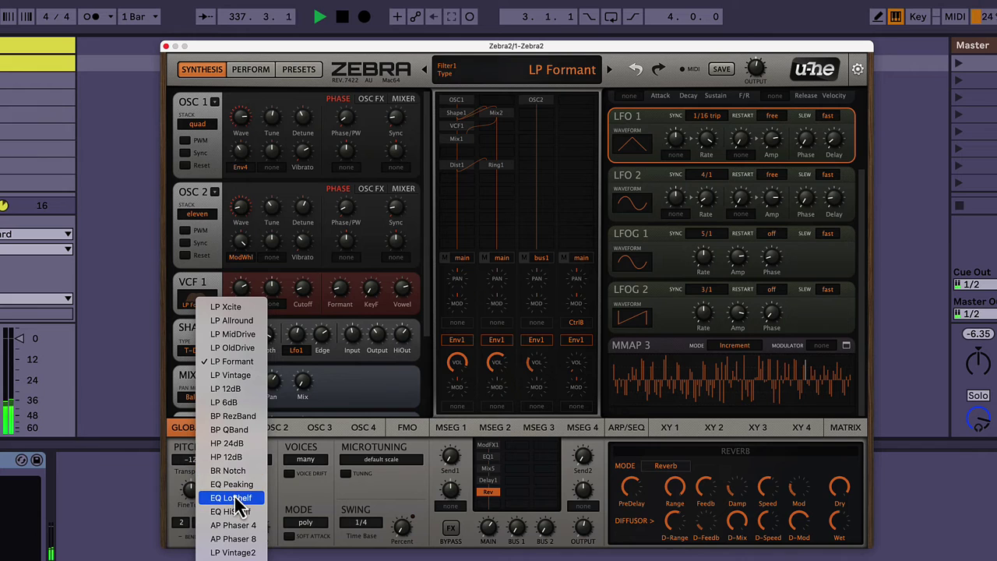
{"action": "left_click", "coordinate": [296, 319]}
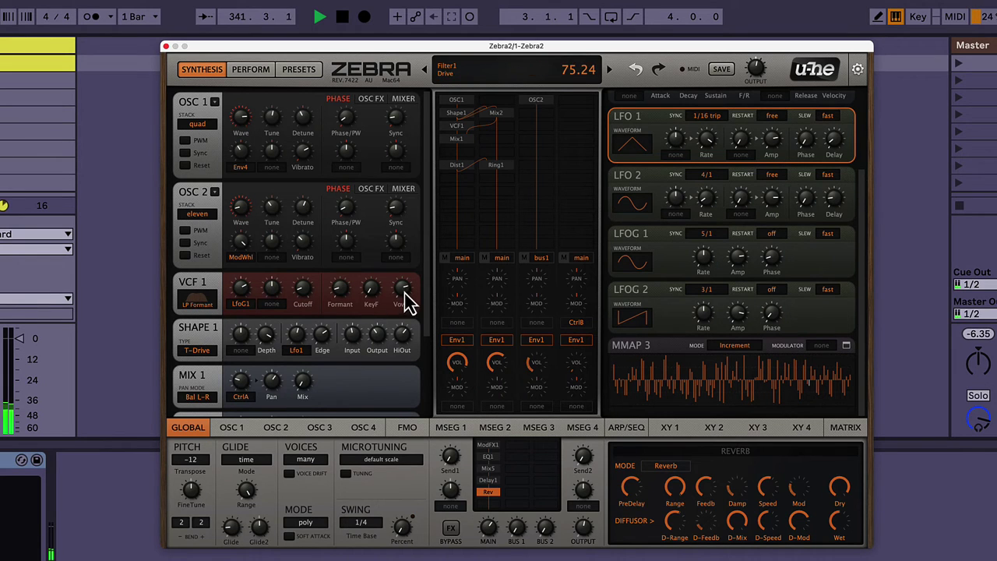
{"action": "mouse_move", "coordinate": [408, 301]}
{"action": "left_mouse_down"}
{"action": "mouse_move", "coordinate": [409, 315]}
{"action": "mouse_move", "coordinate": [403, 277]}
{"action": "mouse_move", "coordinate": [404, 309]}
{"action": "left_mouse_up"}
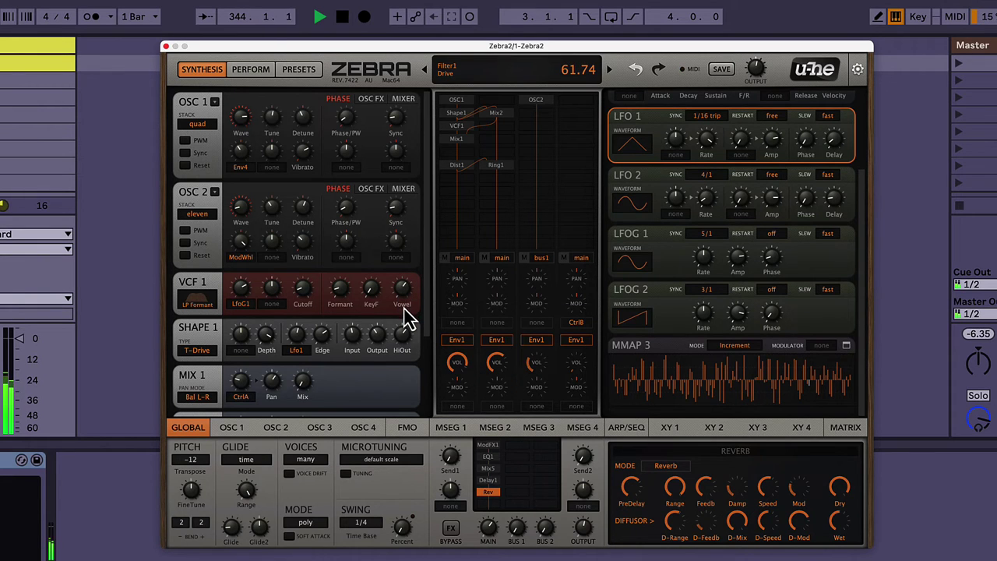
Try the BP RezBand filter on VCF 1, then return to LP Formant
{"action": "left_click", "coordinate": [198, 304]}
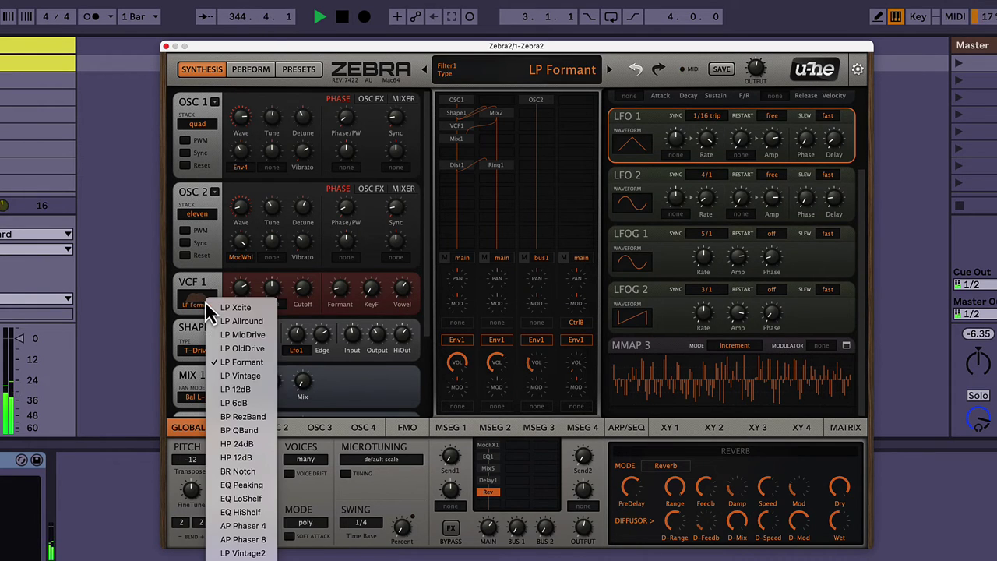
{"action": "left_click", "coordinate": [233, 416]}
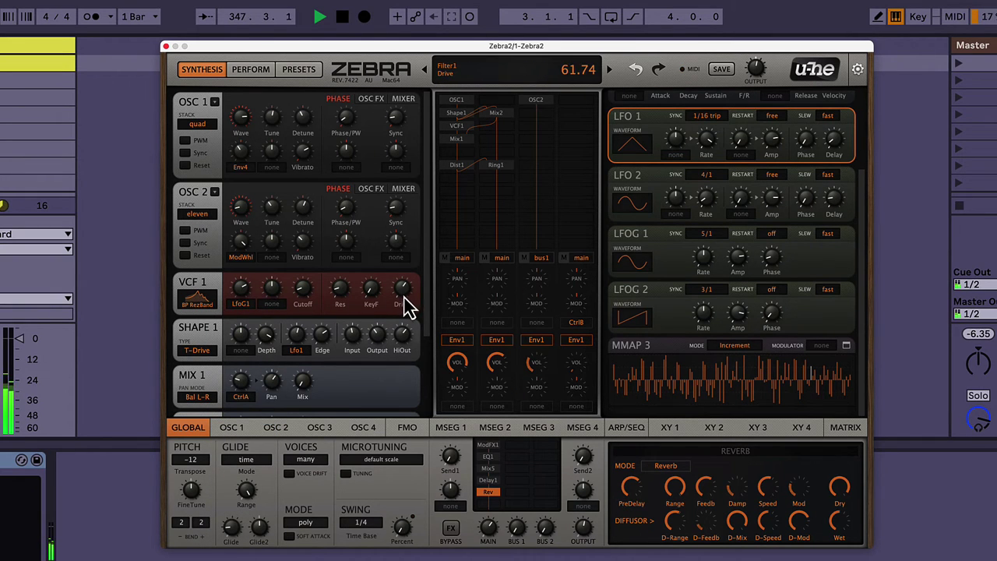
{"action": "left_click", "coordinate": [212, 305]}
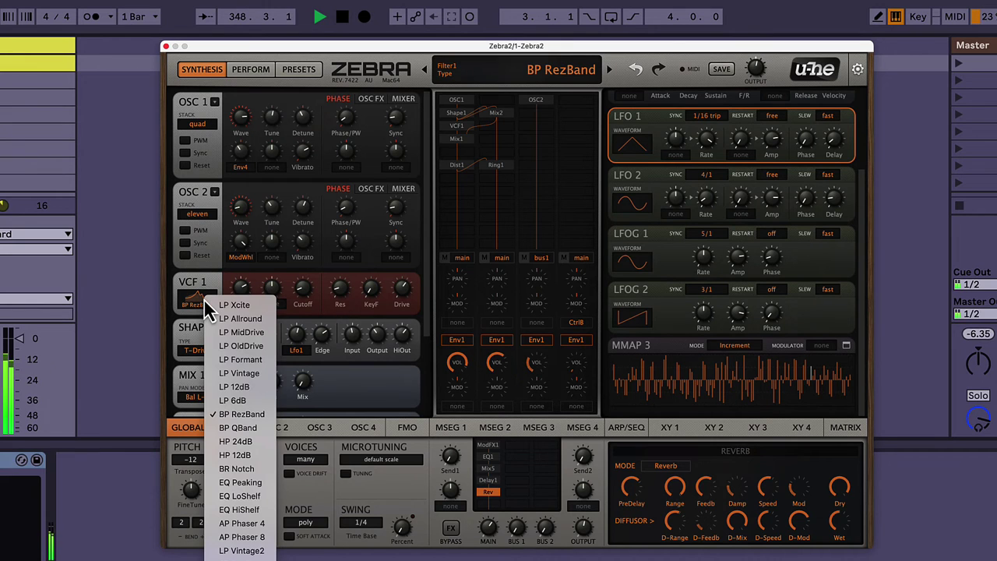
{"action": "left_click", "coordinate": [226, 360]}
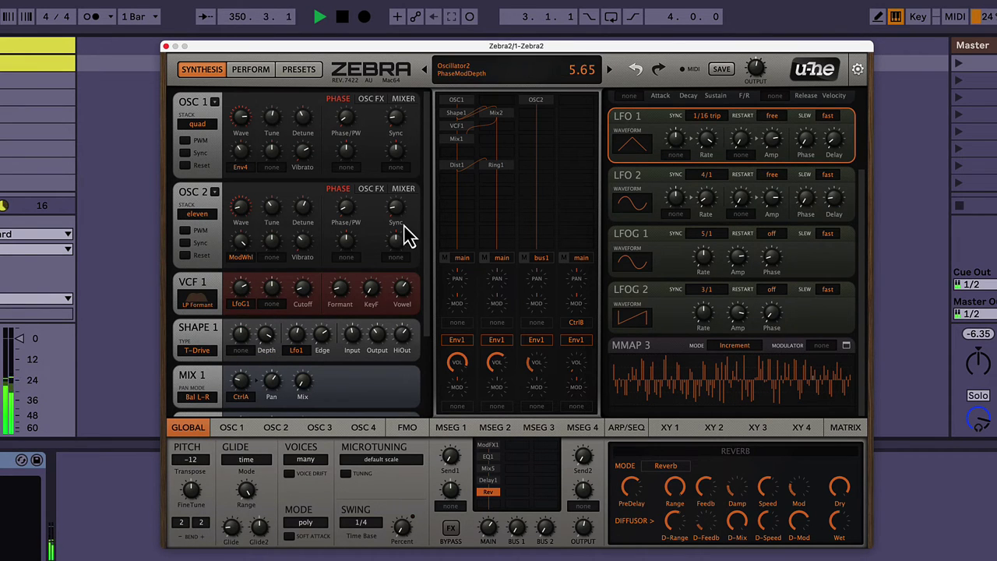
Switch to the XY performance page and browse the Basics, Leaders and Pianoids preset categories
{"action": "left_click", "coordinate": [492, 82]}
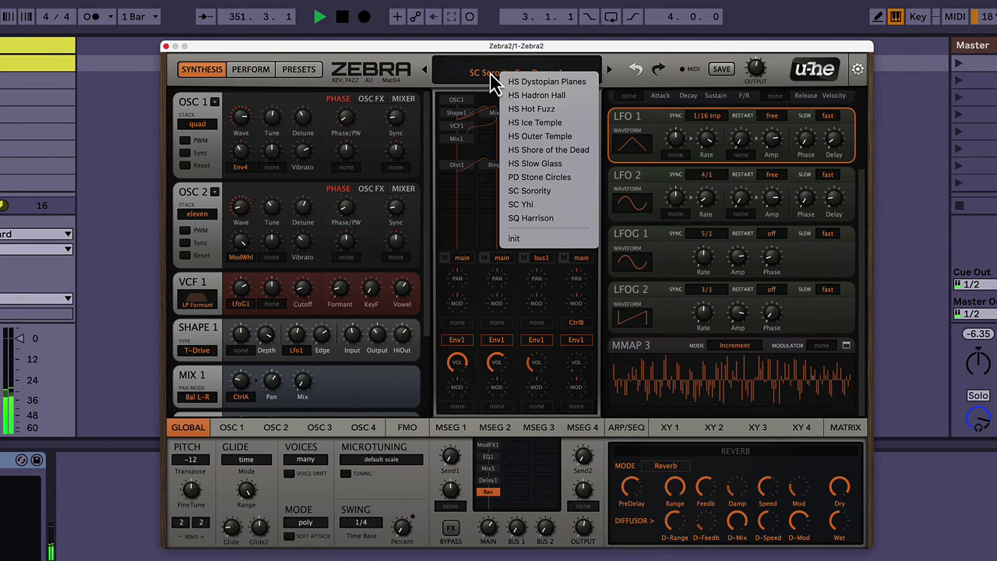
{"action": "left_click", "coordinate": [493, 82]}
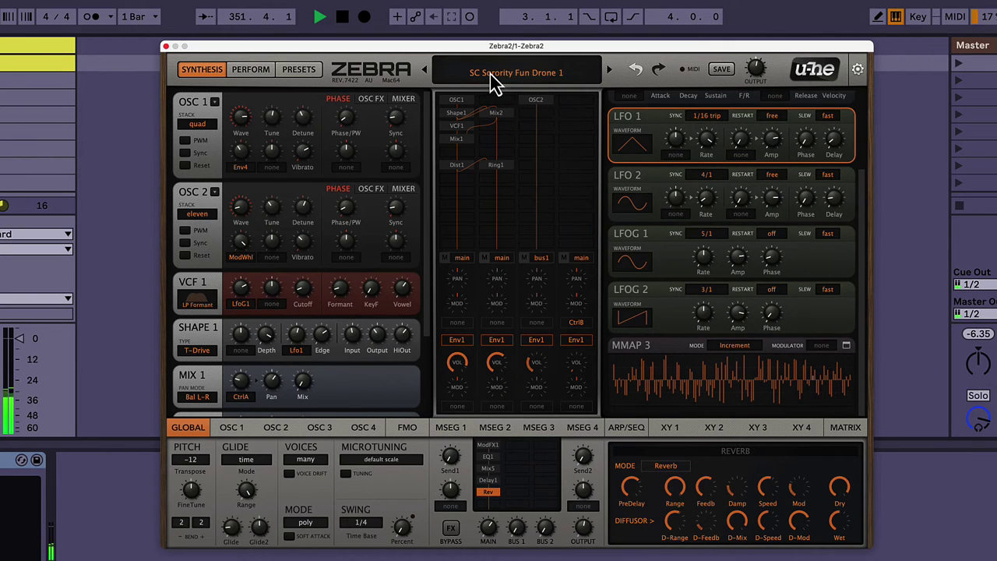
{"action": "left_click", "coordinate": [265, 82]}
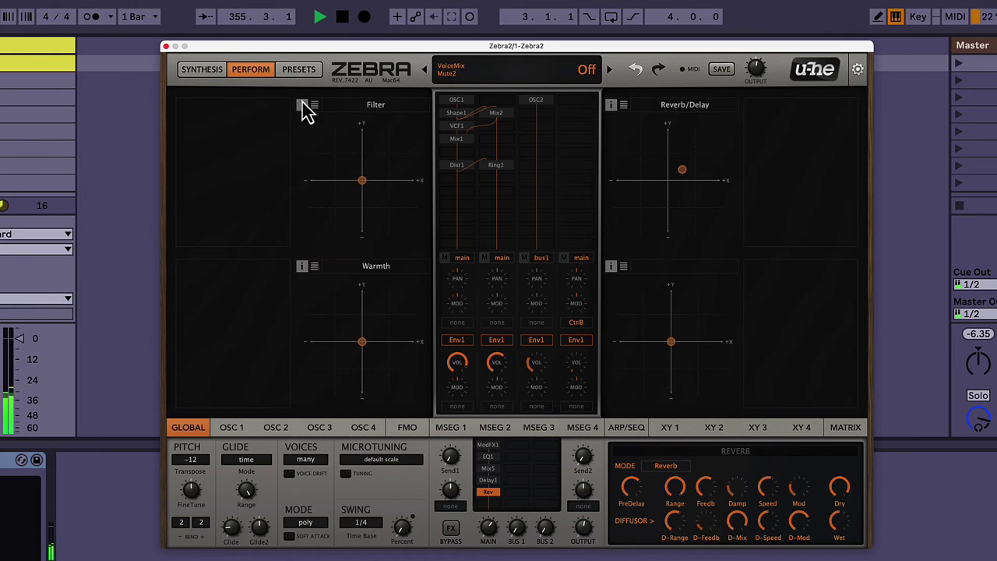
{"action": "left_click", "coordinate": [306, 75]}
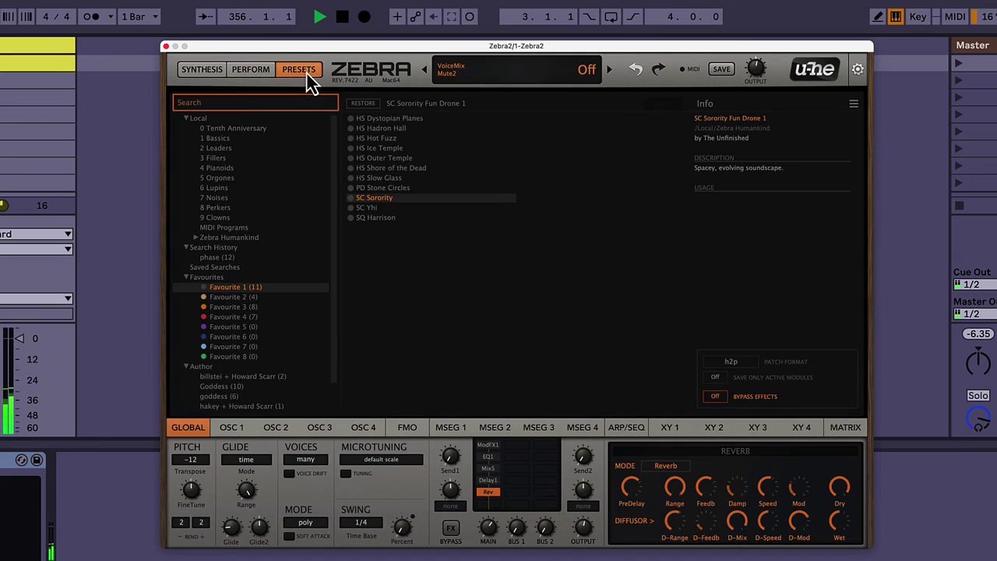
{"action": "left_click", "coordinate": [218, 138]}
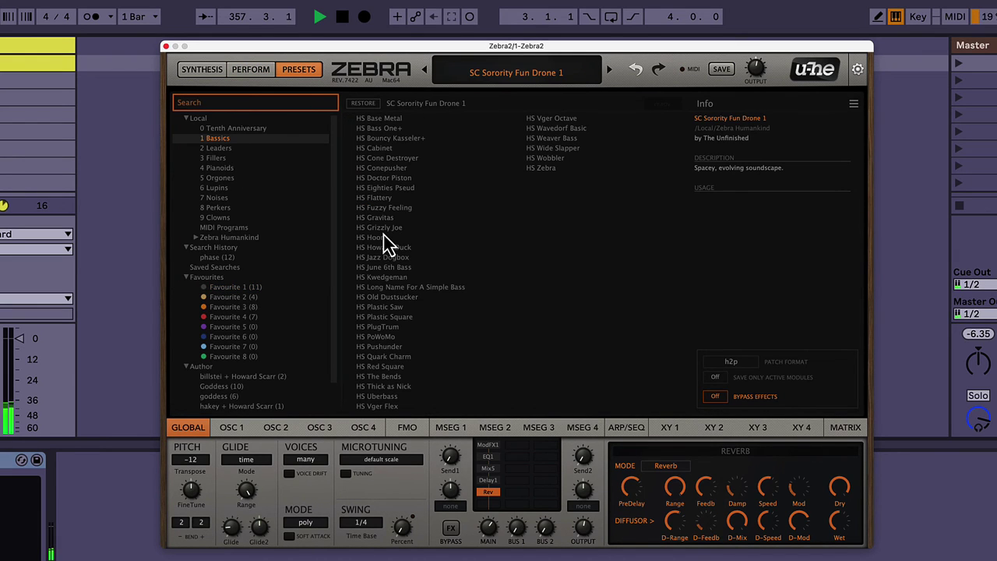
{"action": "left_click", "coordinate": [223, 149]}
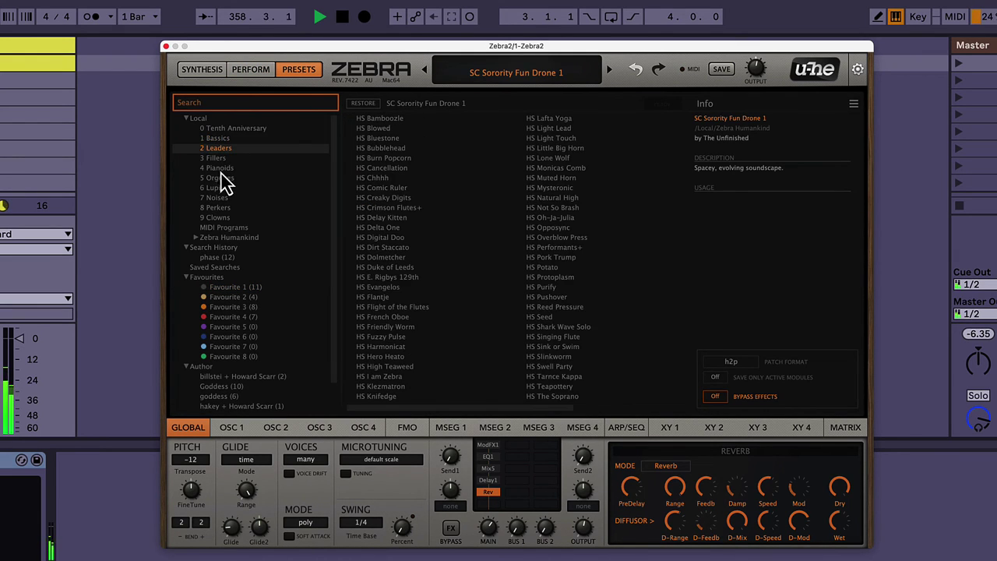
{"action": "left_click", "coordinate": [220, 167]}
Browse Favourites 1–4 and load the Eternal Chimes preset
{"action": "right_click", "coordinate": [391, 230]}
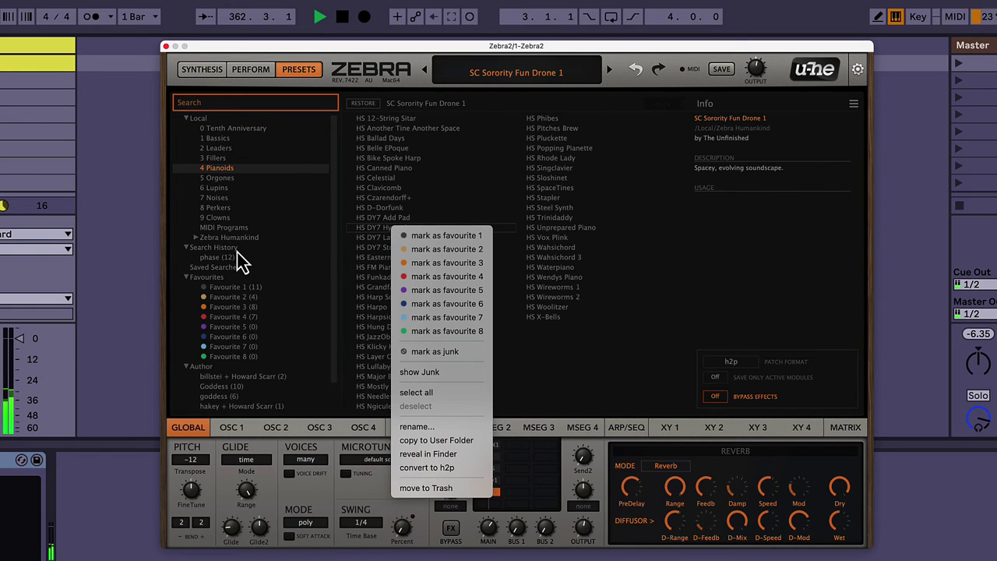
{"action": "left_click", "coordinate": [231, 296]}
{"action": "left_click", "coordinate": [234, 297]}
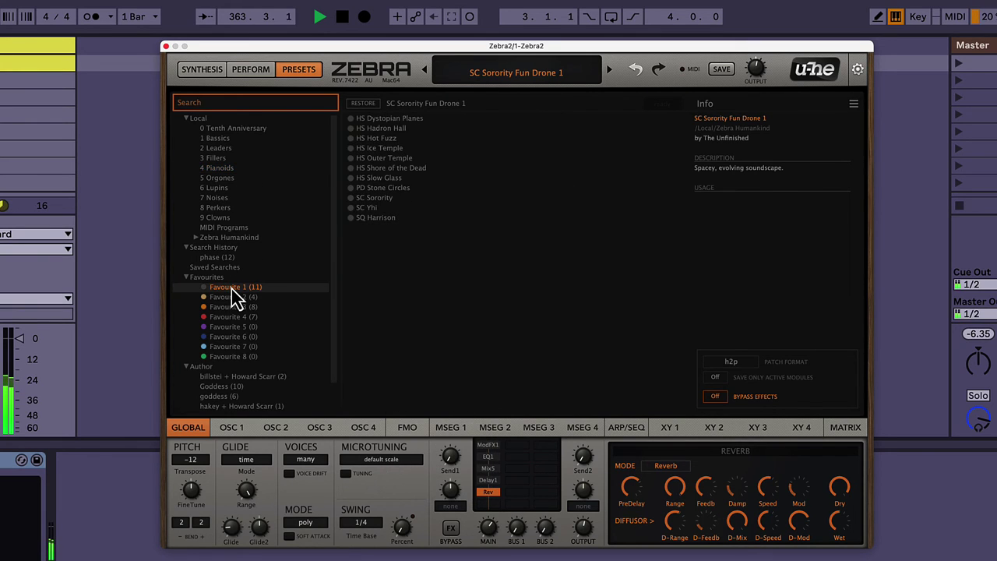
{"action": "left_click", "coordinate": [234, 298]}
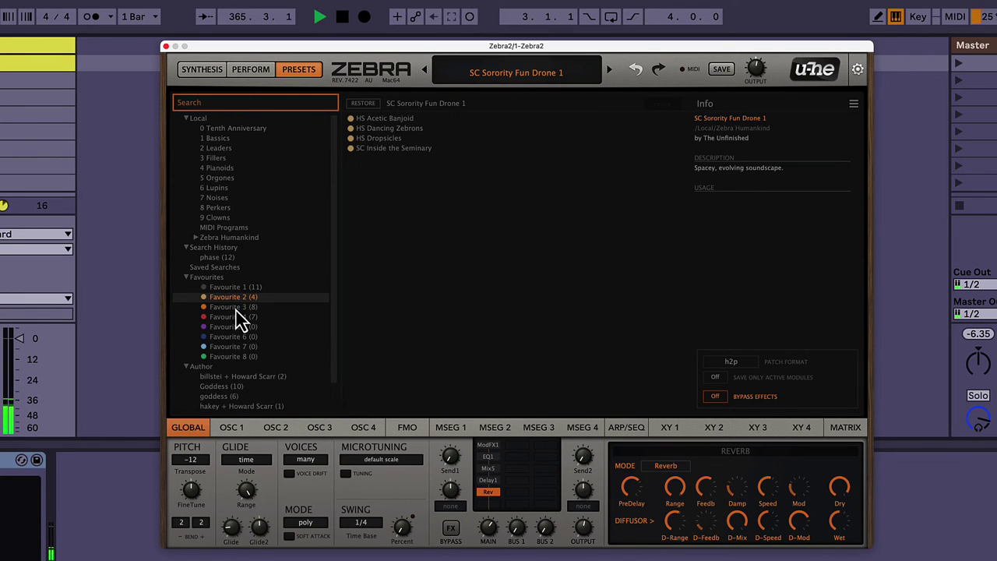
{"action": "left_click", "coordinate": [234, 306]}
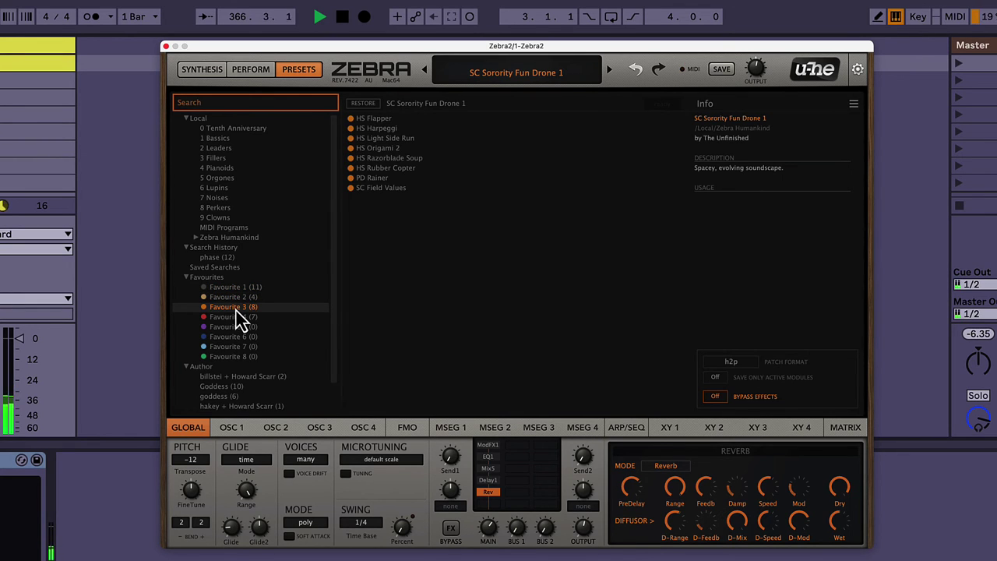
{"action": "left_click", "coordinate": [235, 317]}
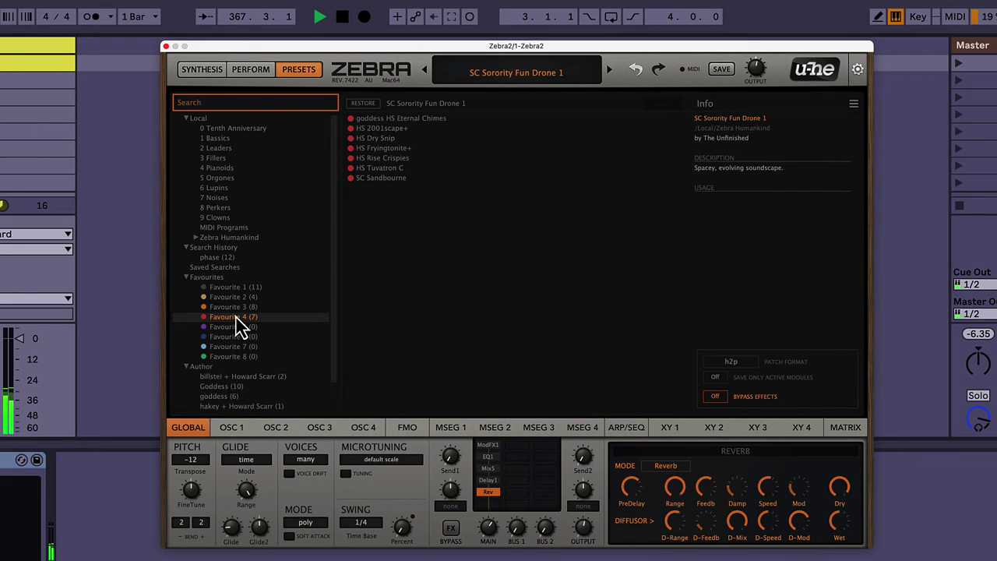
{"action": "left_click", "coordinate": [389, 120]}
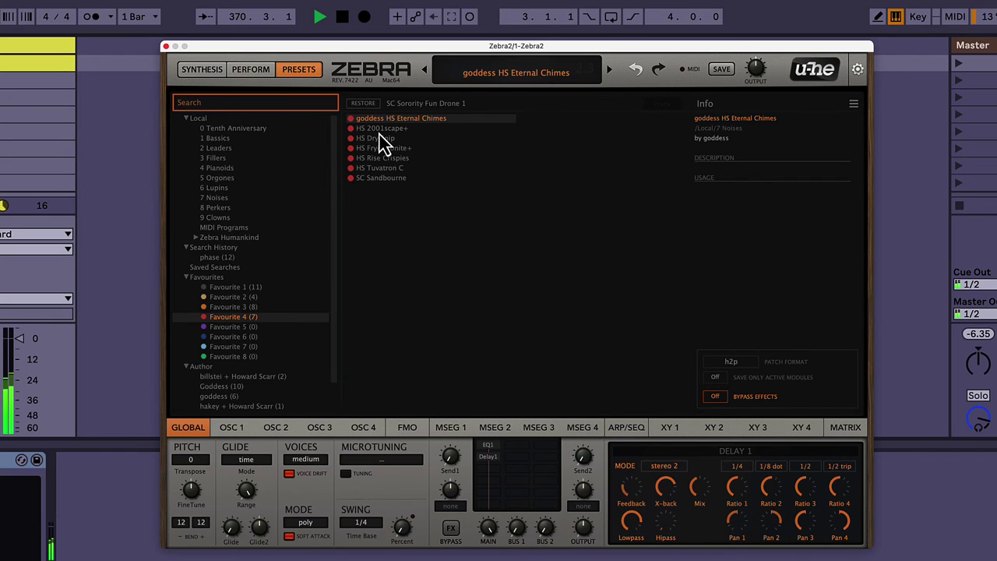
Load the HS 2001scape+ preset and view it on the synthesis page
{"action": "left_click", "coordinate": [380, 128]}
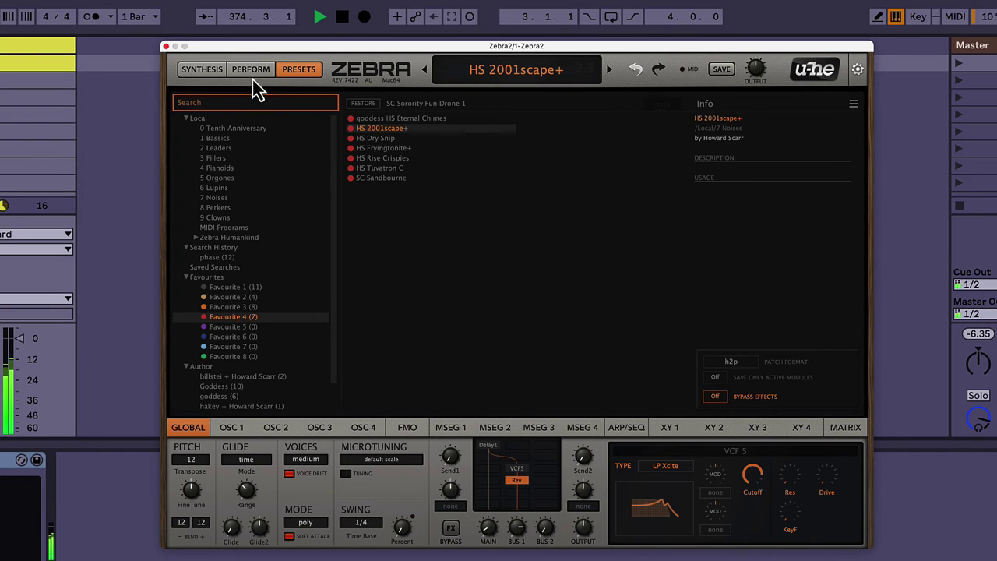
{"action": "left_click", "coordinate": [202, 69]}
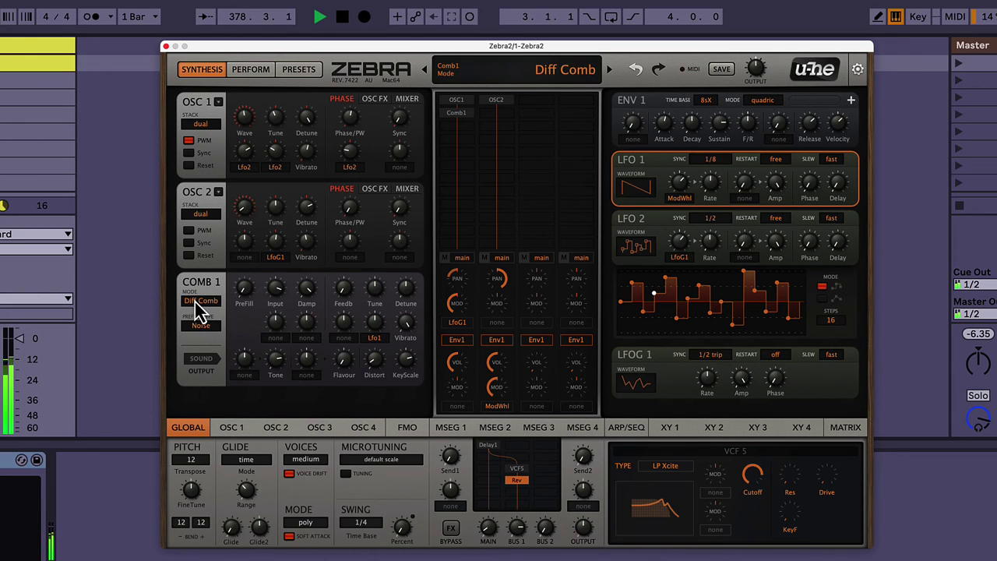
{"action": "scroll", "coordinate": [282, 325], "scroll_direction": "down", "scroll_amount": 5}
{"action": "scroll", "coordinate": [282, 326], "scroll_direction": "down", "scroll_amount": 1}
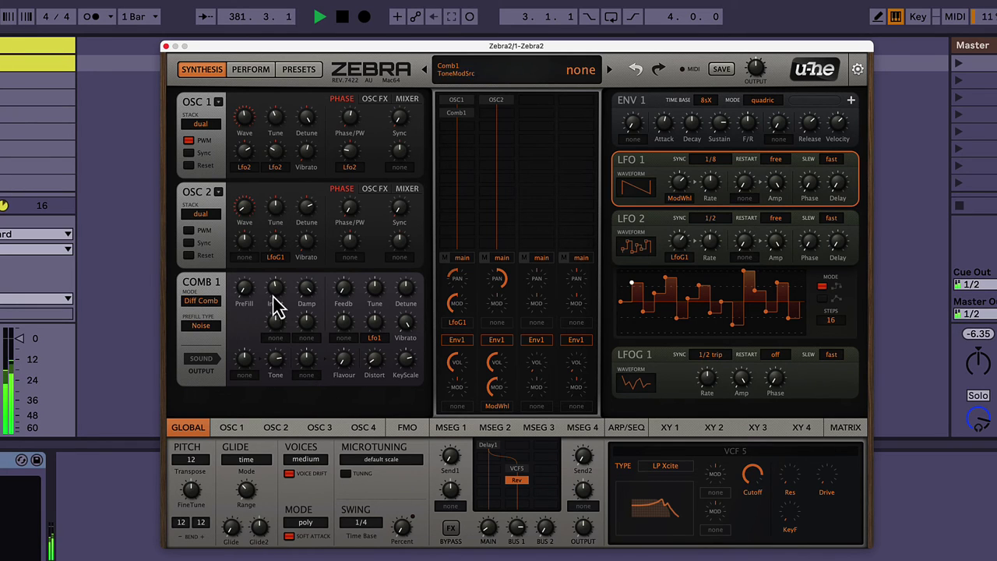
Load HS Dry Snip from the bank's preset list and show the preset browser
{"action": "left_click", "coordinate": [475, 71]}
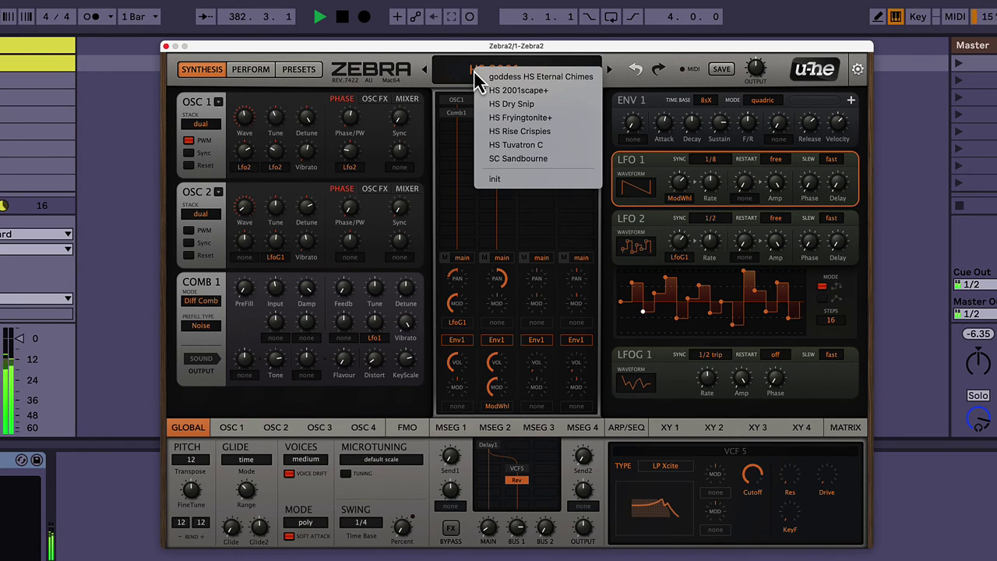
{"action": "left_click", "coordinate": [493, 103]}
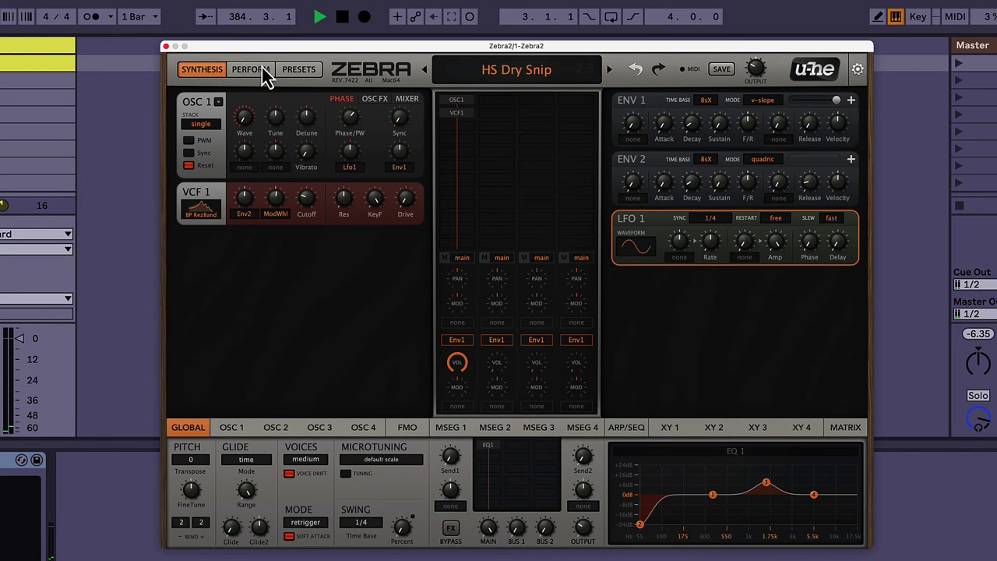
{"action": "left_click", "coordinate": [302, 72]}
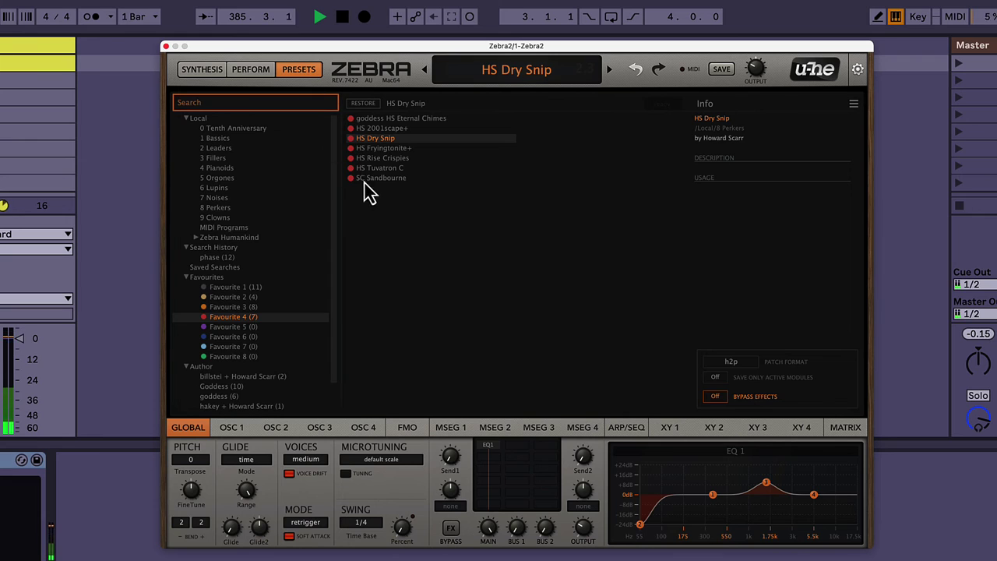
Load HS Dropsicles from the Favourite 2 list and return to the synthesis panel
{"action": "left_click", "coordinate": [232, 327]}
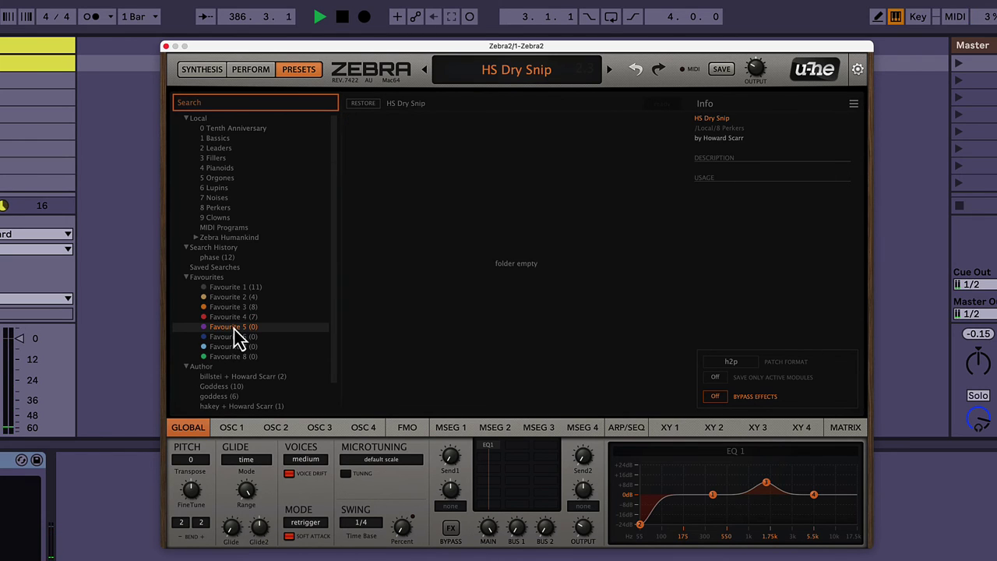
{"action": "left_click", "coordinate": [238, 301]}
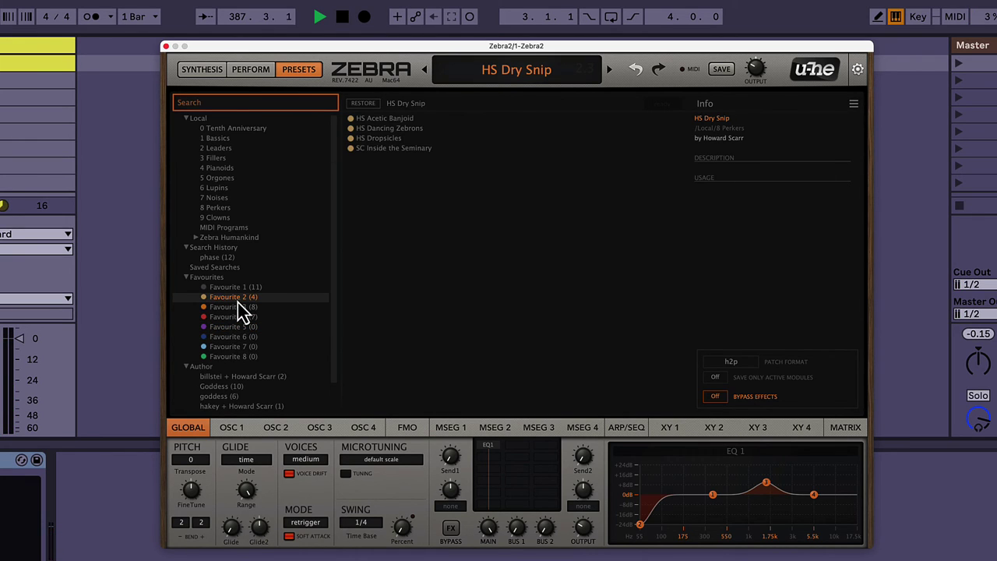
{"action": "left_click", "coordinate": [385, 139]}
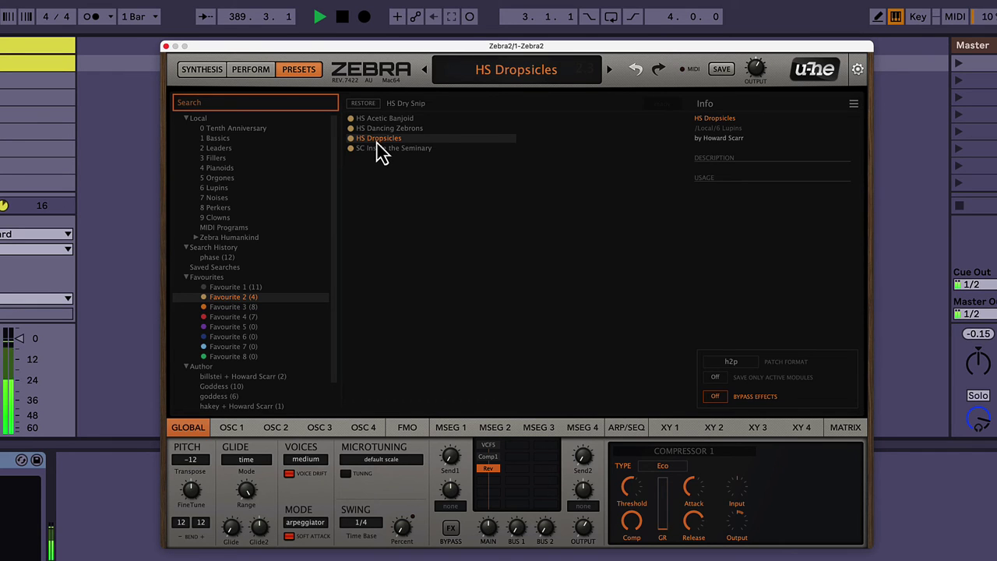
{"action": "left_click", "coordinate": [216, 73]}
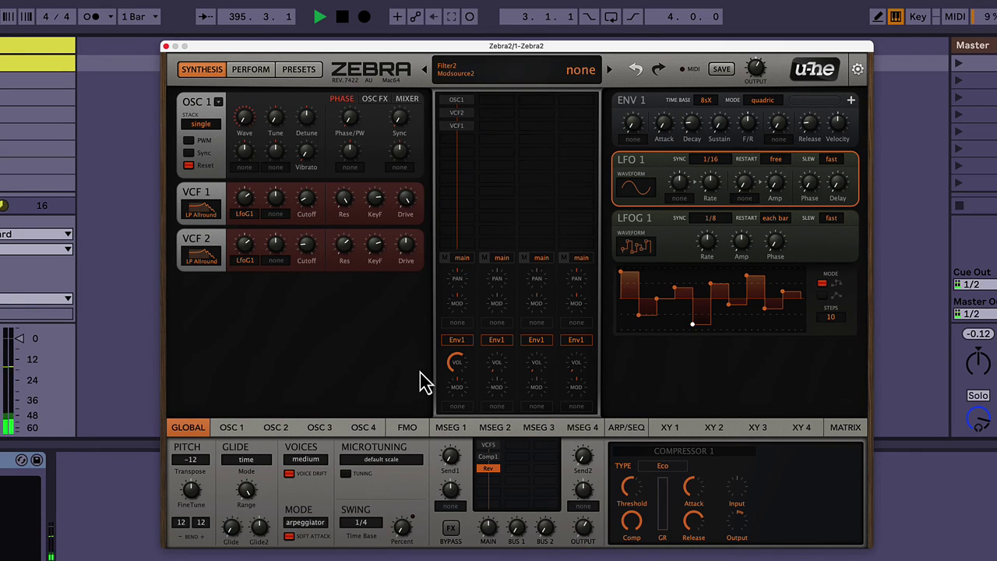
Raise the reverb wet level, cut dry to about 31, and set OSC 1 stack to dual
{"action": "left_click", "coordinate": [487, 468]}
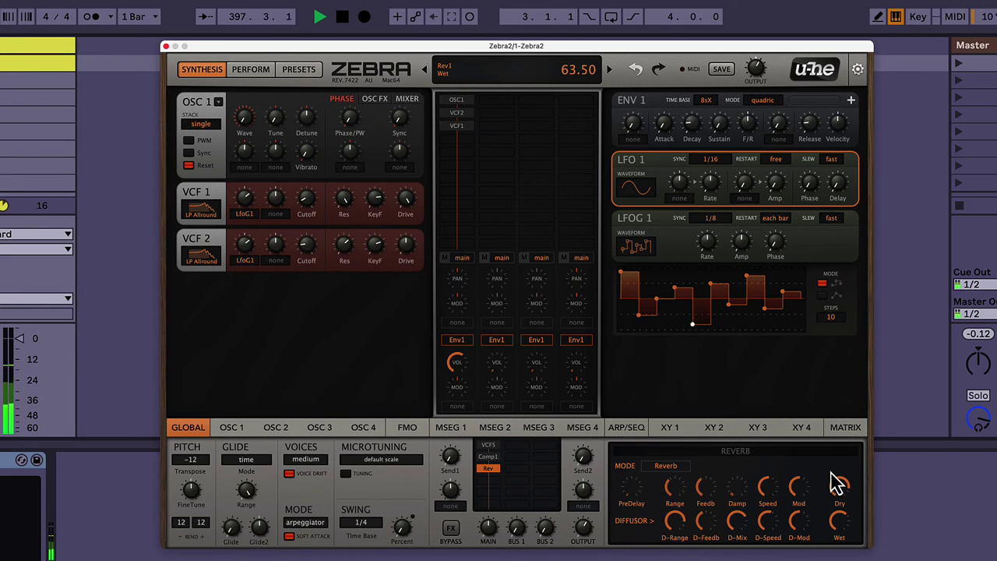
{"action": "left_click_drag", "start_coordinate": [835, 483], "coordinate": [831, 475]}
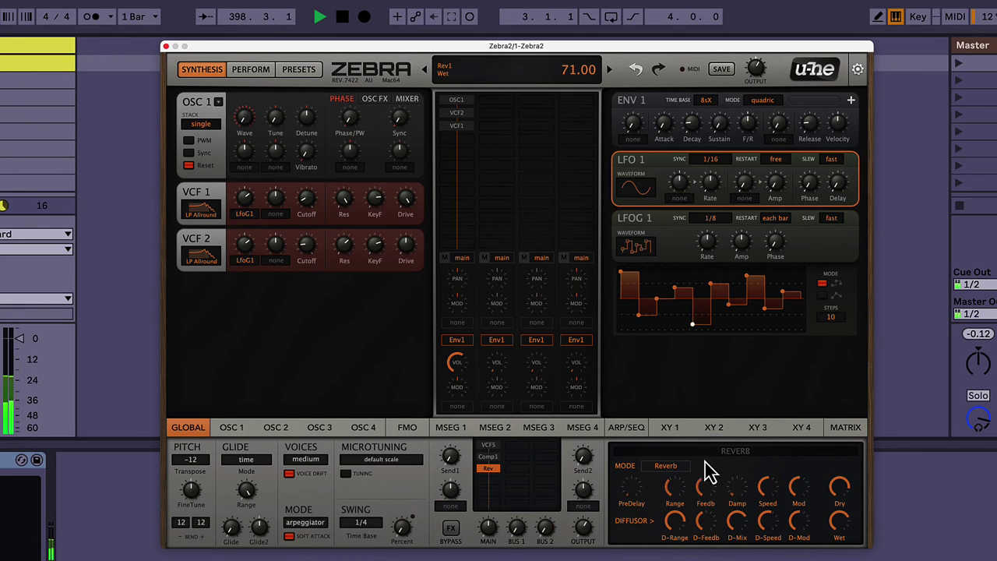
{"action": "left_click_drag", "start_coordinate": [849, 485], "coordinate": [837, 534]}
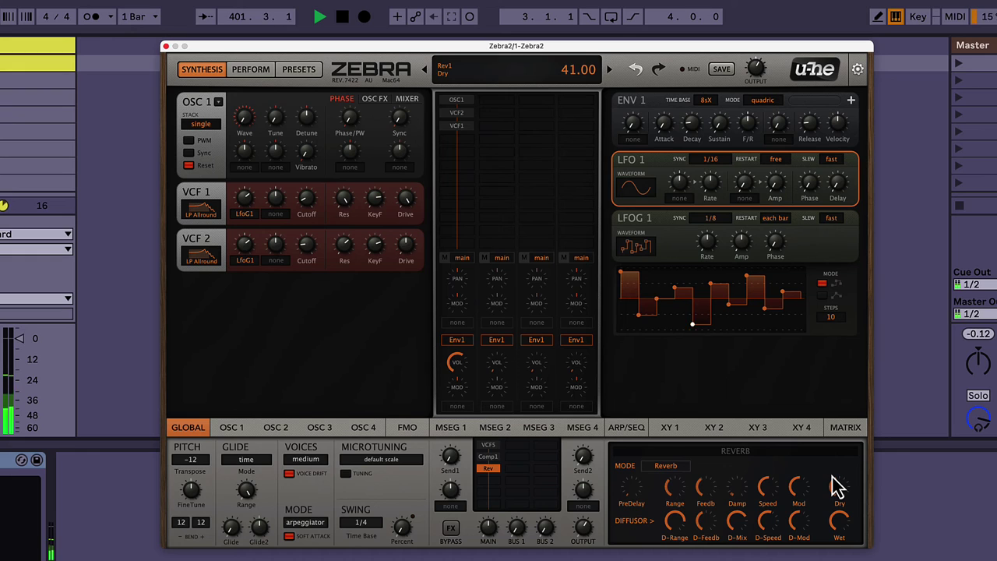
{"action": "left_click_drag", "start_coordinate": [835, 486], "coordinate": [834, 511]}
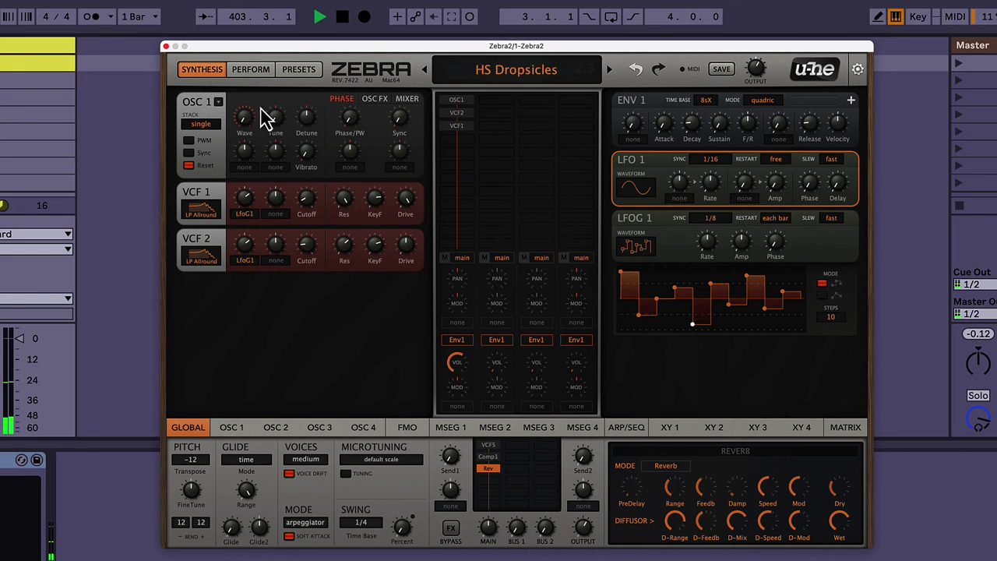
{"action": "left_click", "coordinate": [202, 124]}
{"action": "left_click", "coordinate": [215, 143]}
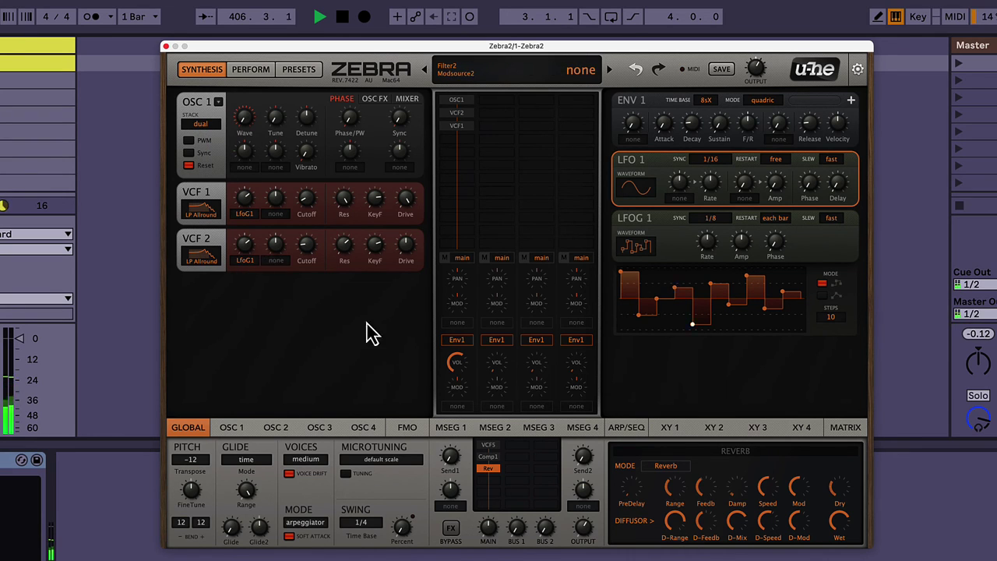
Add a Delay 1 effect after the reverb with ratios 1 and 2 synced to 1/16
{"action": "left_click", "coordinate": [484, 482]}
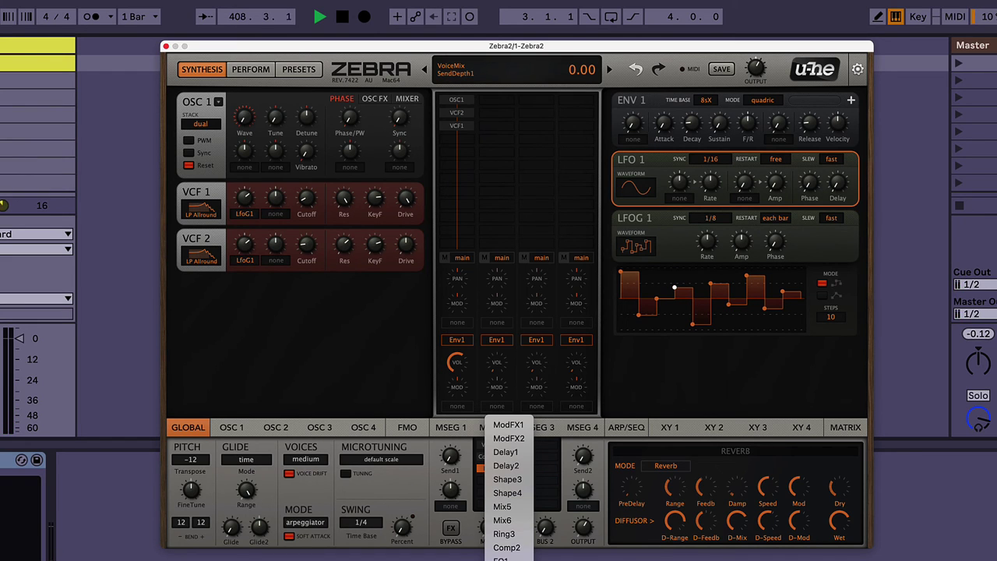
{"action": "left_click", "coordinate": [520, 454]}
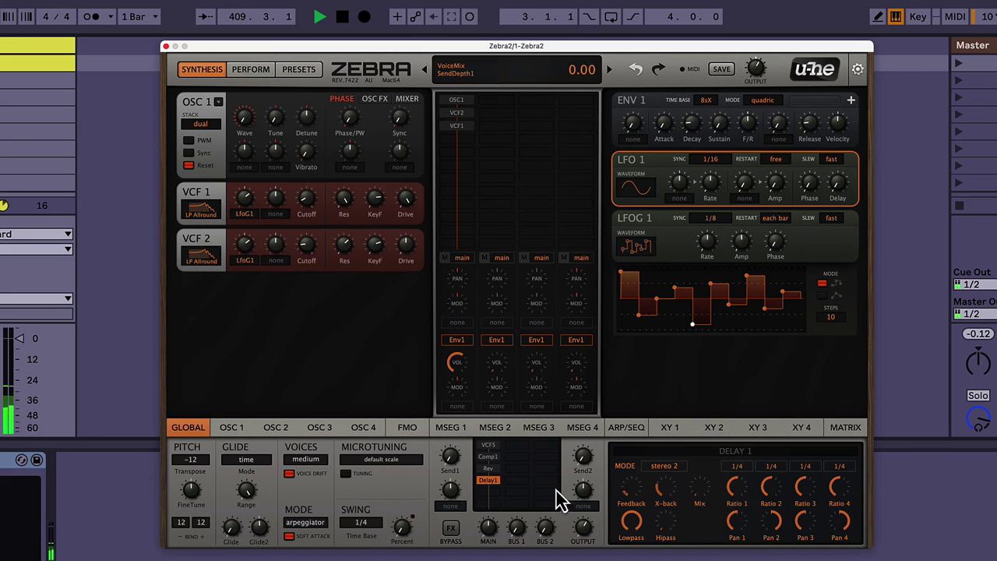
{"action": "left_click", "coordinate": [740, 469]}
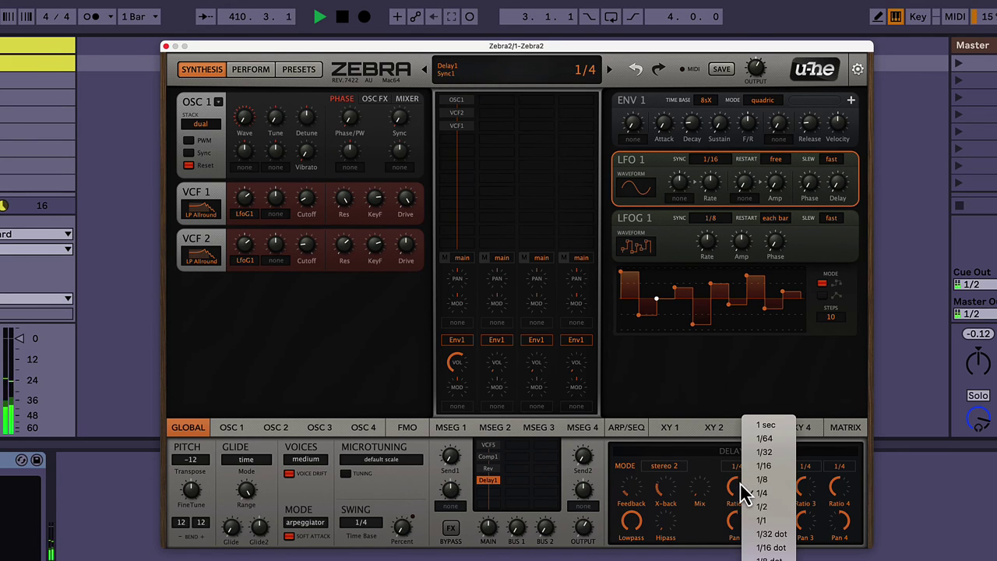
{"action": "left_click", "coordinate": [763, 465]}
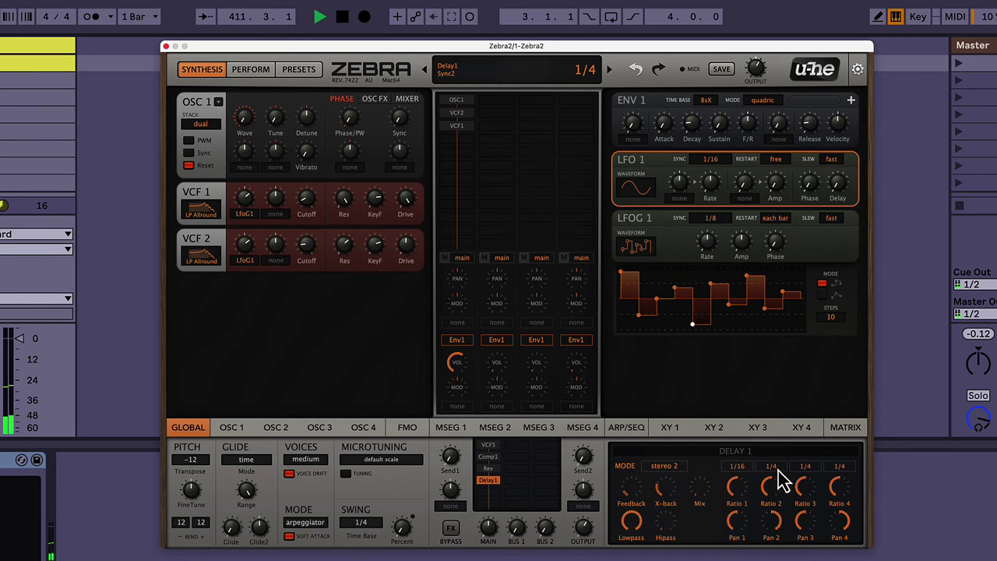
{"action": "left_click", "coordinate": [778, 468]}
{"action": "left_click", "coordinate": [785, 470]}
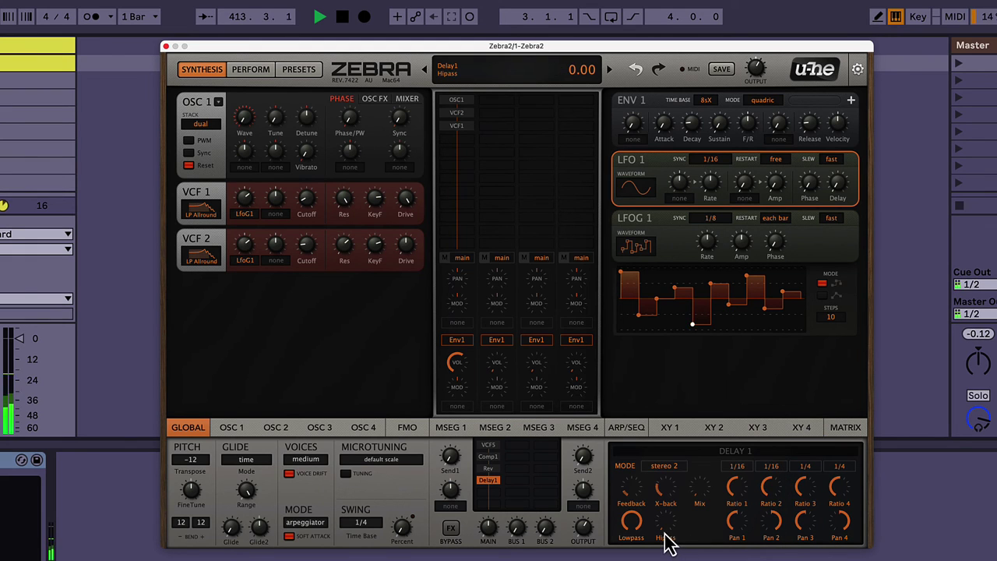
Set the delay feedback to about 33 and the mix to about 31
{"action": "left_click_drag", "start_coordinate": [631, 502], "coordinate": [632, 441]}
{"action": "left_click_drag", "start_coordinate": [711, 493], "coordinate": [696, 450]}
{"action": "left_click_drag", "start_coordinate": [636, 494], "coordinate": [637, 516]}
{"action": "left_click_drag", "start_coordinate": [697, 501], "coordinate": [696, 507]}
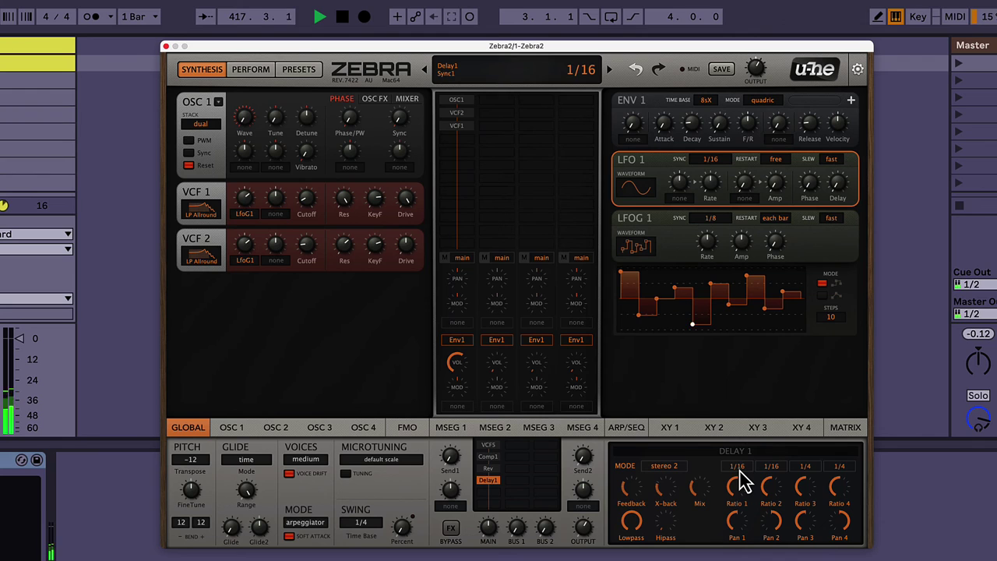
Lower the reverb's Wet level to 37, leaving Dry at 30.50, then return to the delay
{"action": "left_click", "coordinate": [490, 468]}
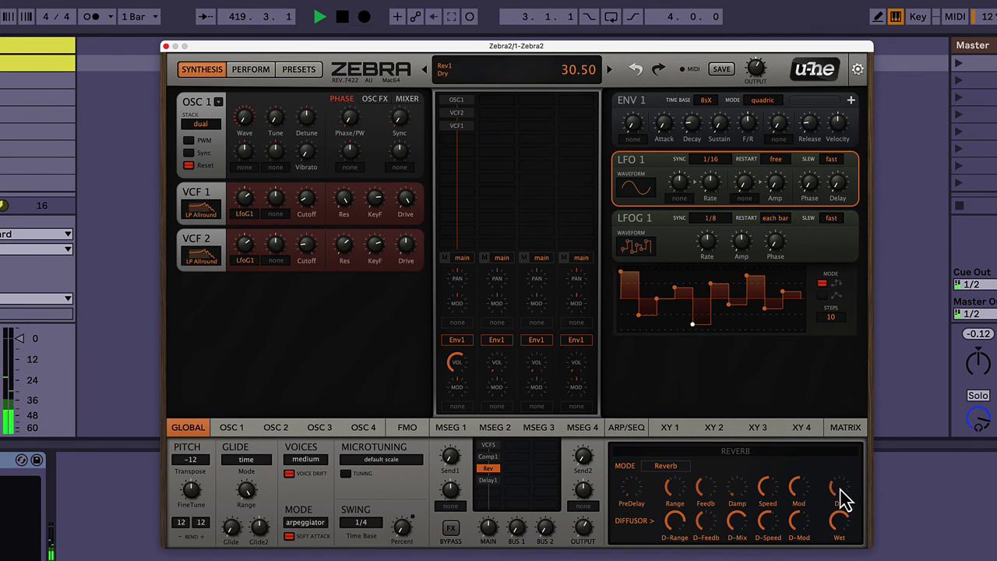
{"action": "left_click_drag", "start_coordinate": [838, 520], "coordinate": [842, 558]}
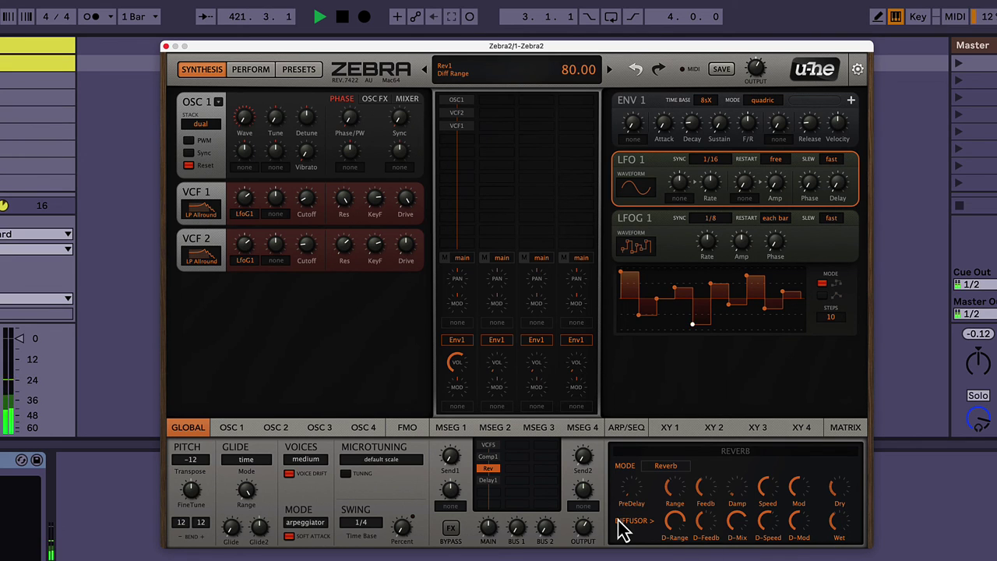
{"action": "left_click", "coordinate": [487, 481]}
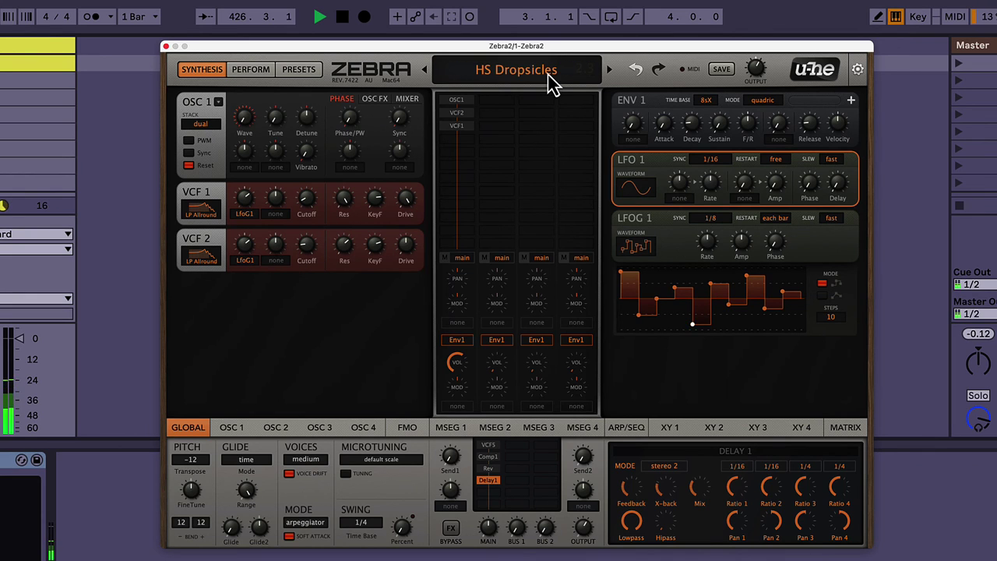
Save the preset under the name 'HS Dropsicles lite rain delayerz'
{"action": "left_click", "coordinate": [722, 69]}
{"action": "left_click", "coordinate": [414, 247]}
{"action": "type", "text": "2"}
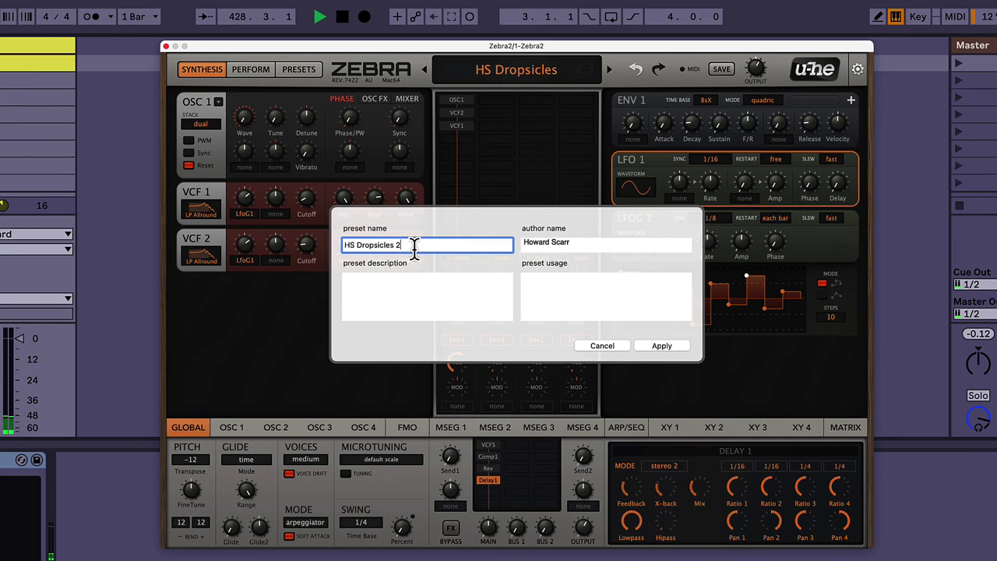
{"action": "key", "text": "BackSpace"}
{"action": "key", "text": "BackSpace"}
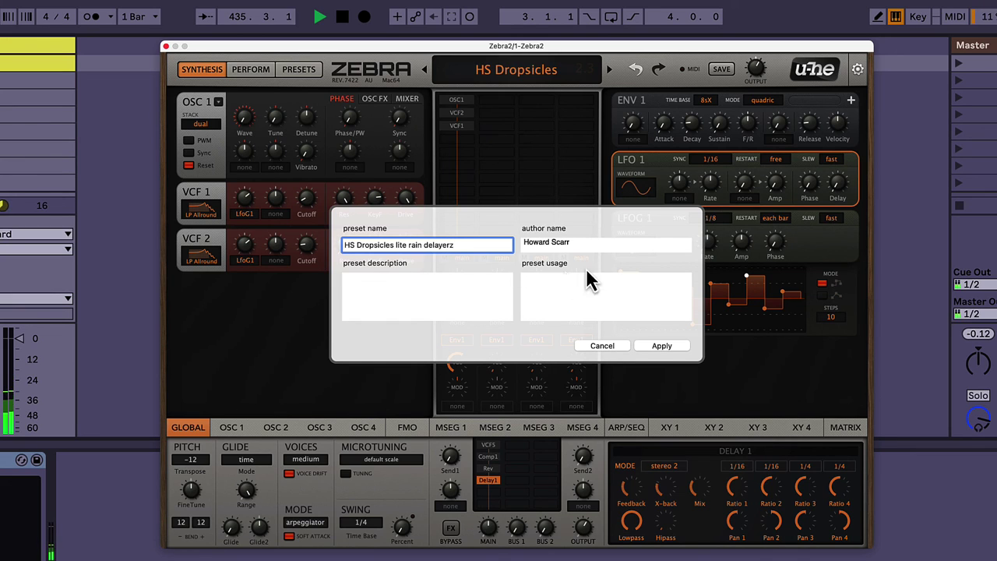
{"action": "left_click", "coordinate": [661, 346]}
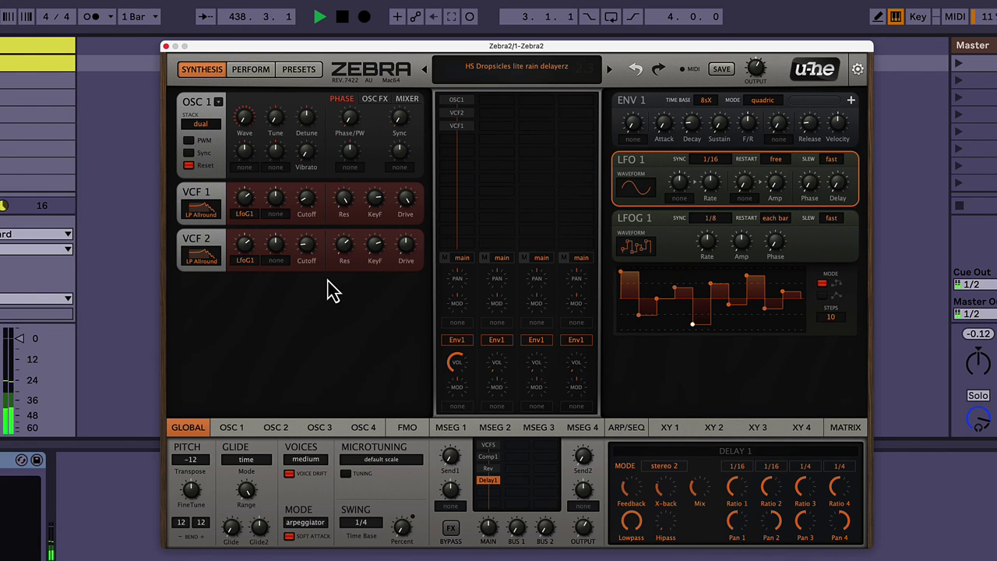
Lower the VCF 2 cutoff from 15 to 11 with the mouse wheel
{"action": "mouse_move", "coordinate": [310, 259]}
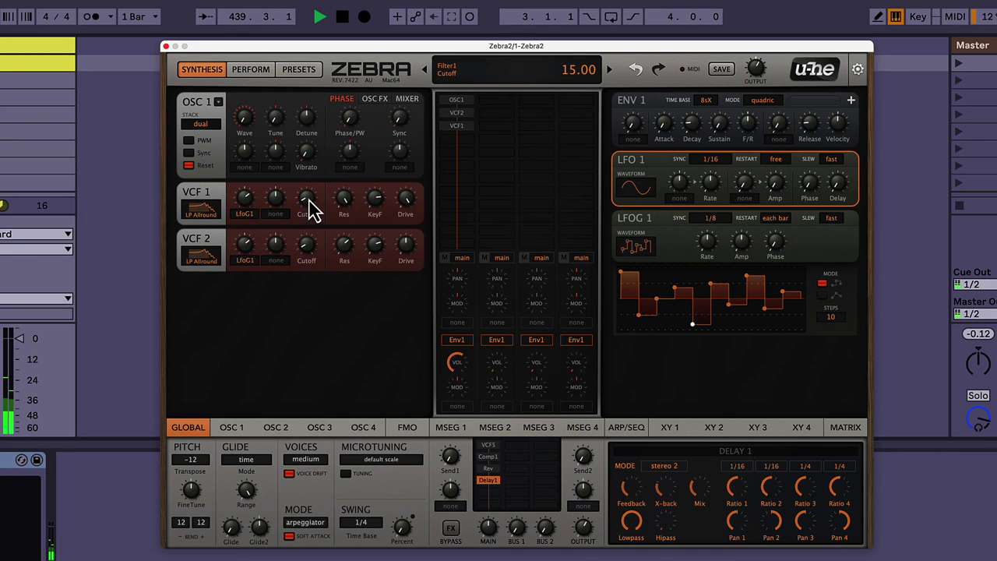
{"action": "mouse_move", "coordinate": [309, 213]}
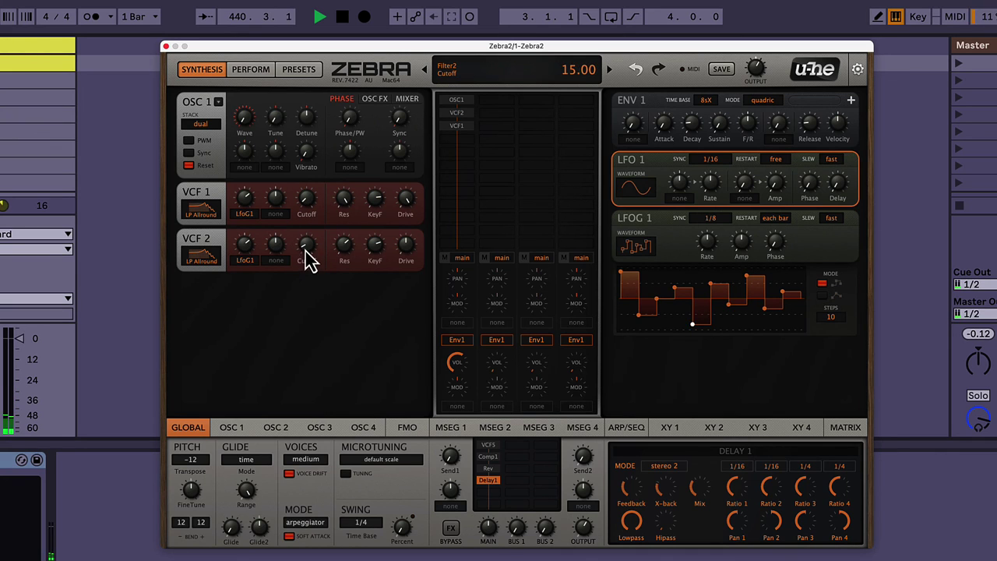
{"action": "scroll", "coordinate": [307, 261], "scroll_direction": "down", "scroll_amount": 5}
{"action": "scroll", "coordinate": [309, 262], "scroll_direction": "up", "scroll_amount": 3}
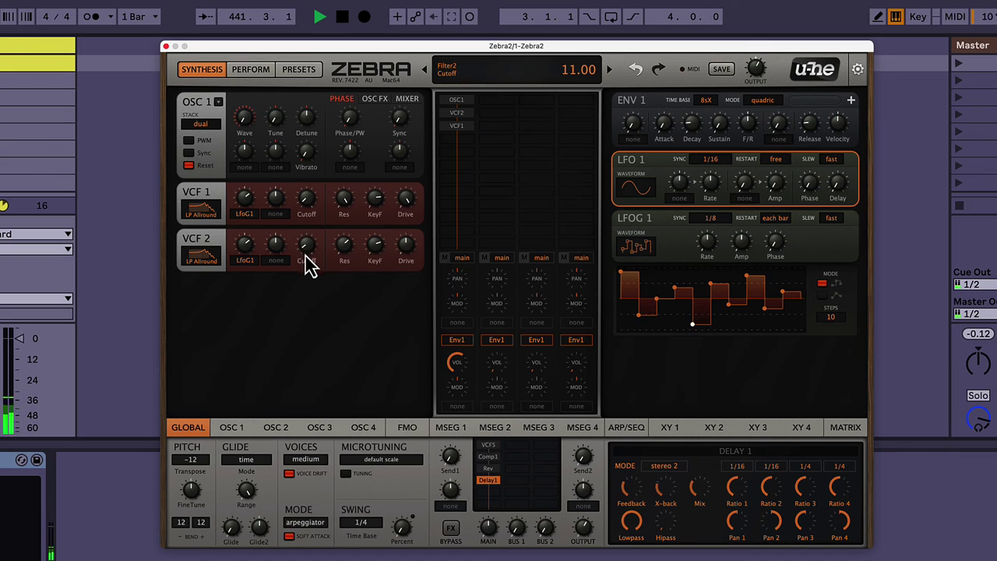